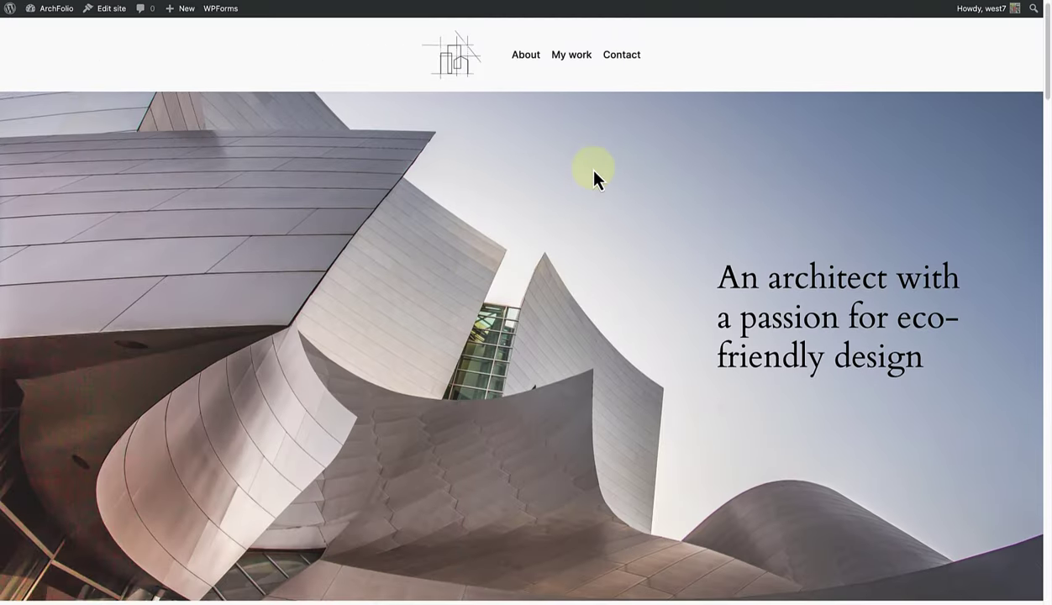
scroll(593, 171, "down", 2)
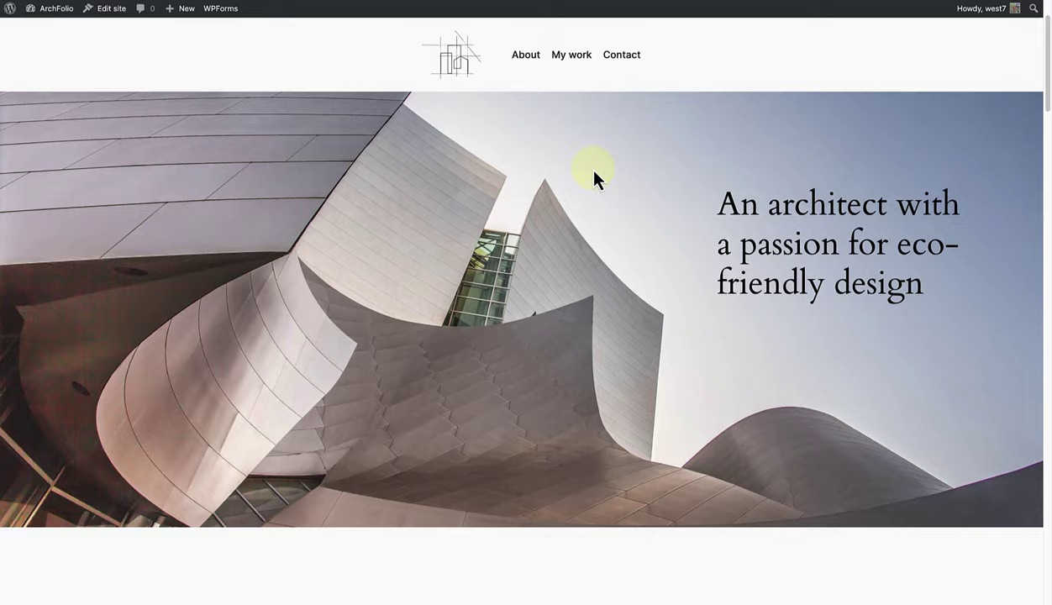
scroll(594, 171, "down", 3)
scroll(594, 178, "up", 1)
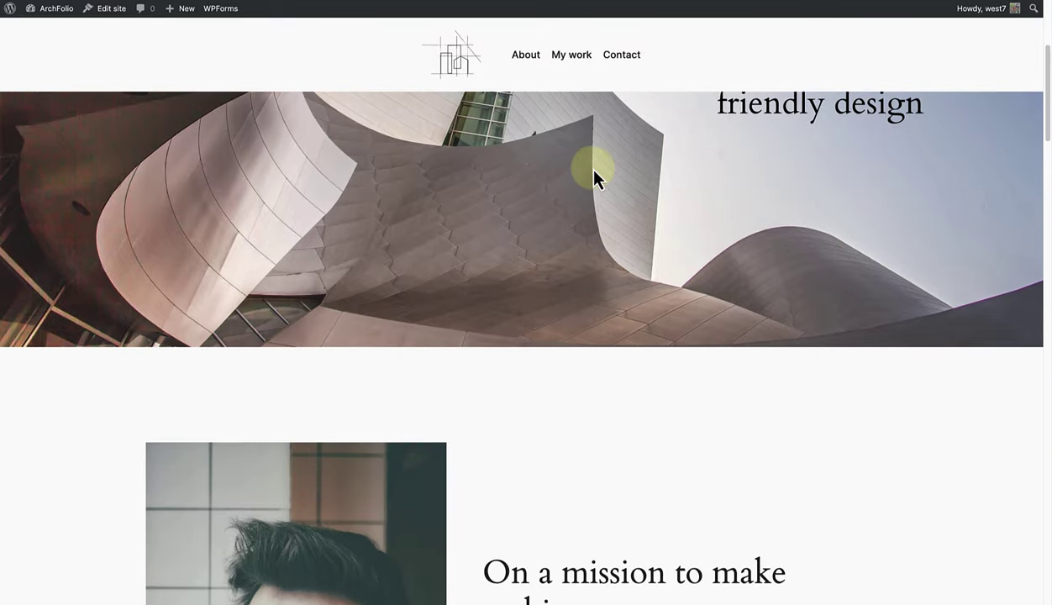
scroll(594, 178, "up", 1)
scroll(593, 179, "up", 2)
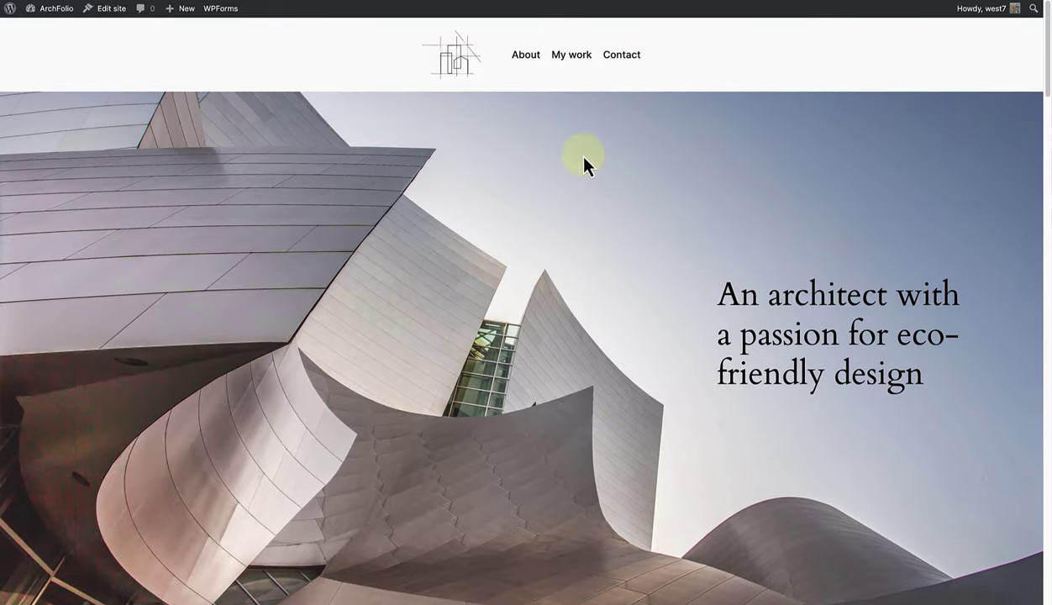
Test the live site's header anchor links to About, My work and Contact
left_click(526, 61)
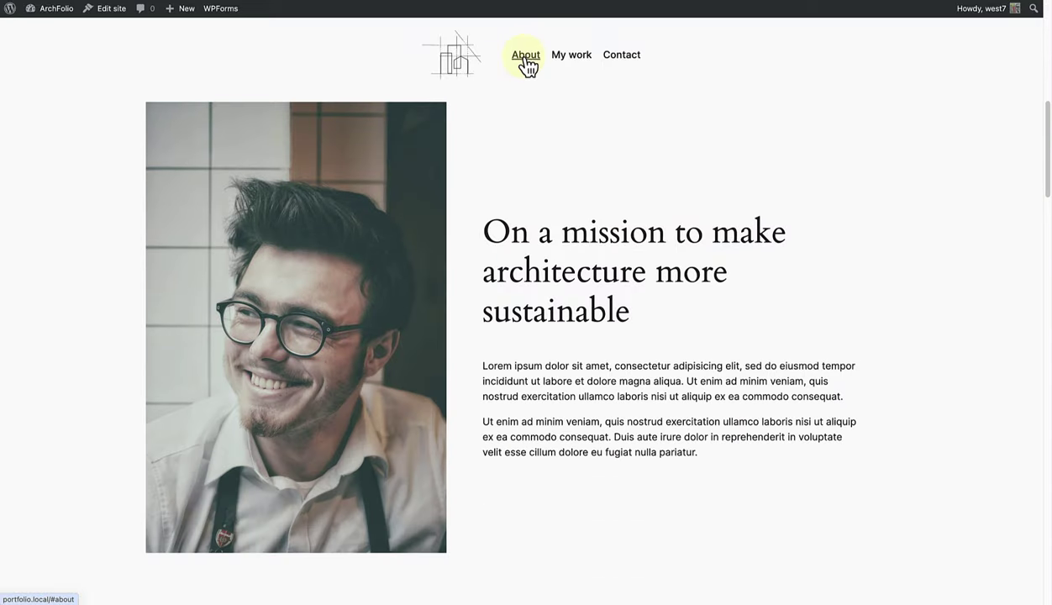
left_click(571, 60)
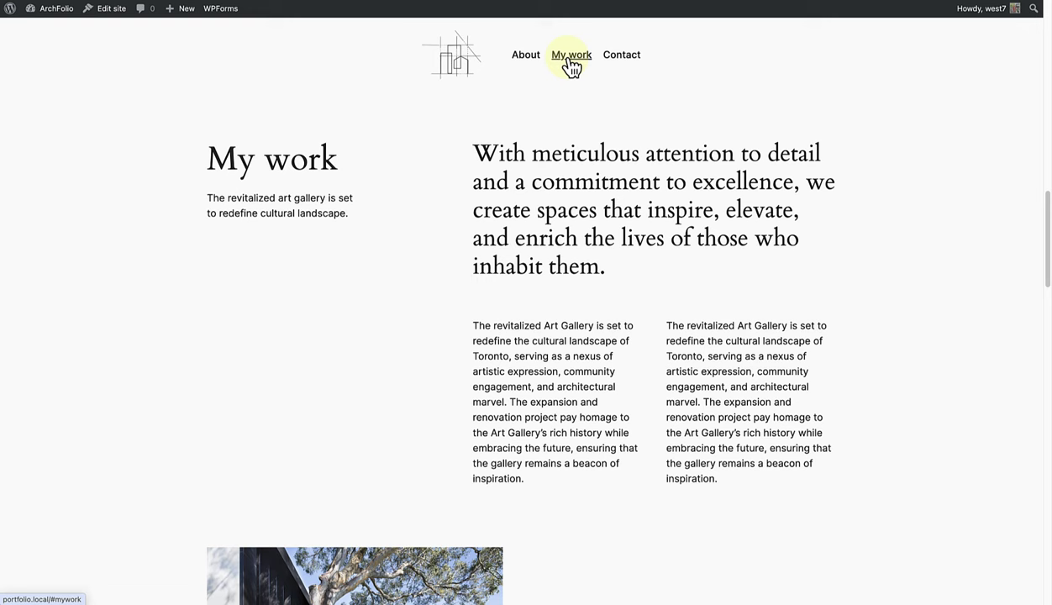
left_click(620, 60)
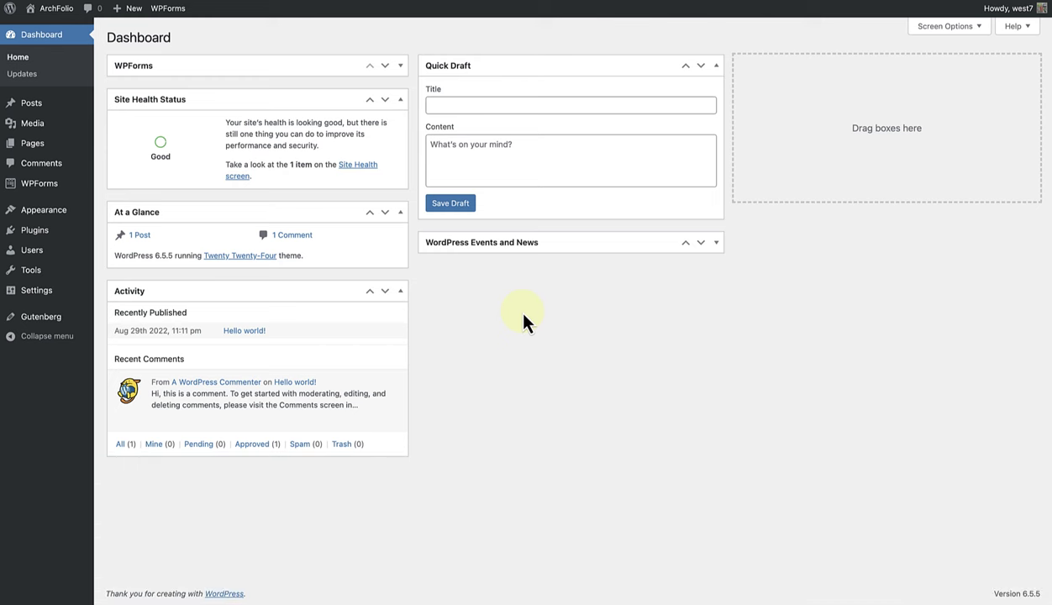
Confirm the Pages list is empty, then go to the Site Editor
left_click(43, 145)
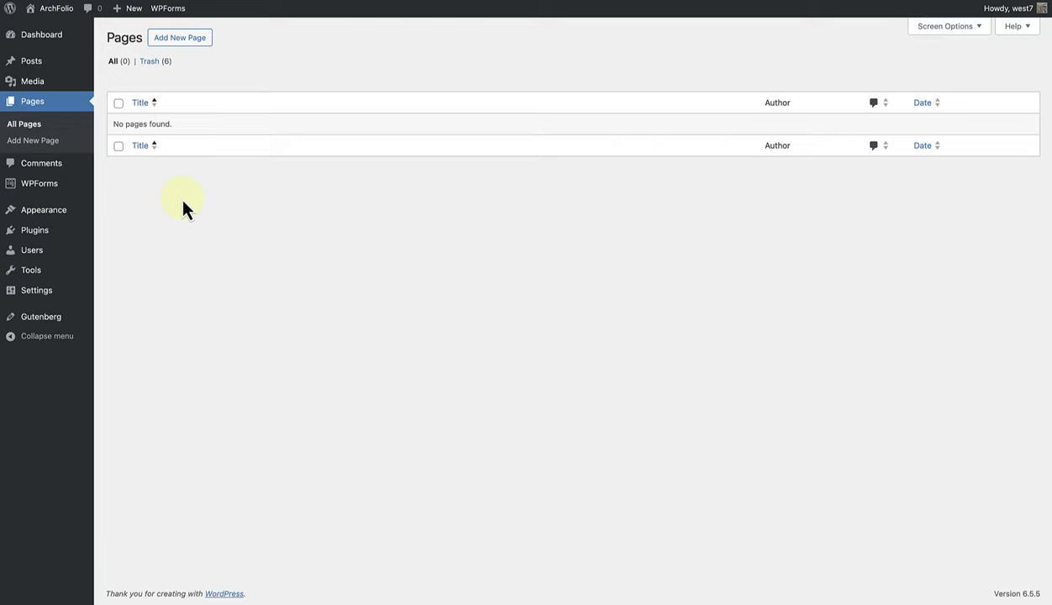
mouse_move(44, 209)
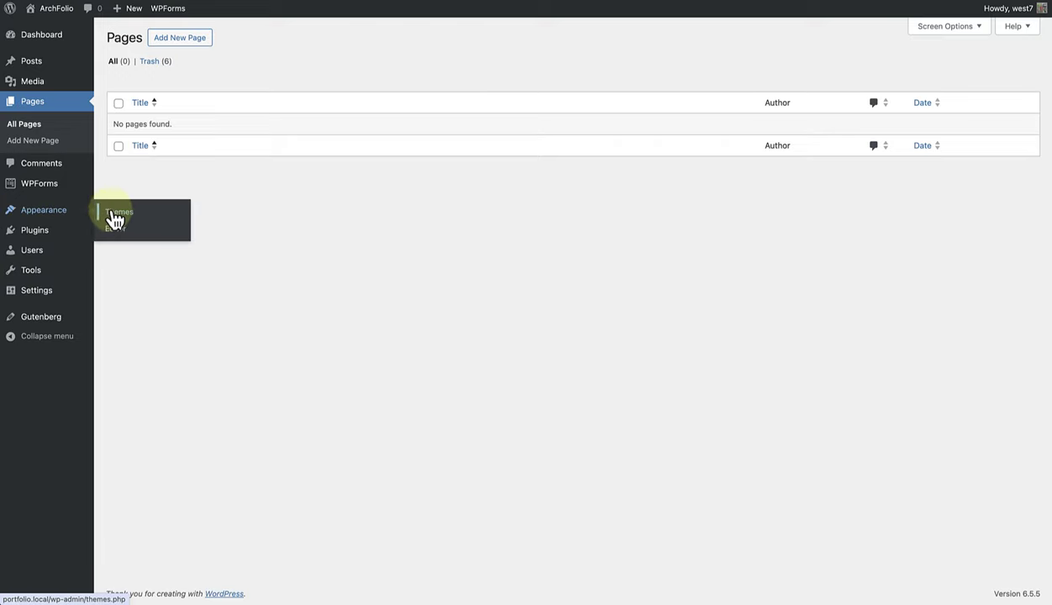
left_click(116, 230)
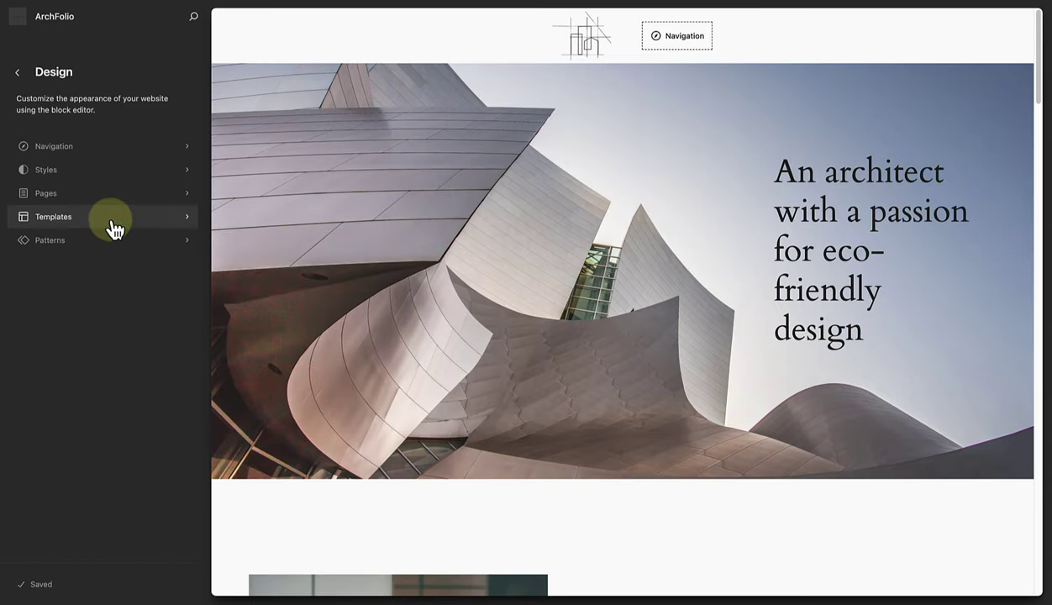
Open the Front Page template from the Templates list for editing
left_click(114, 228)
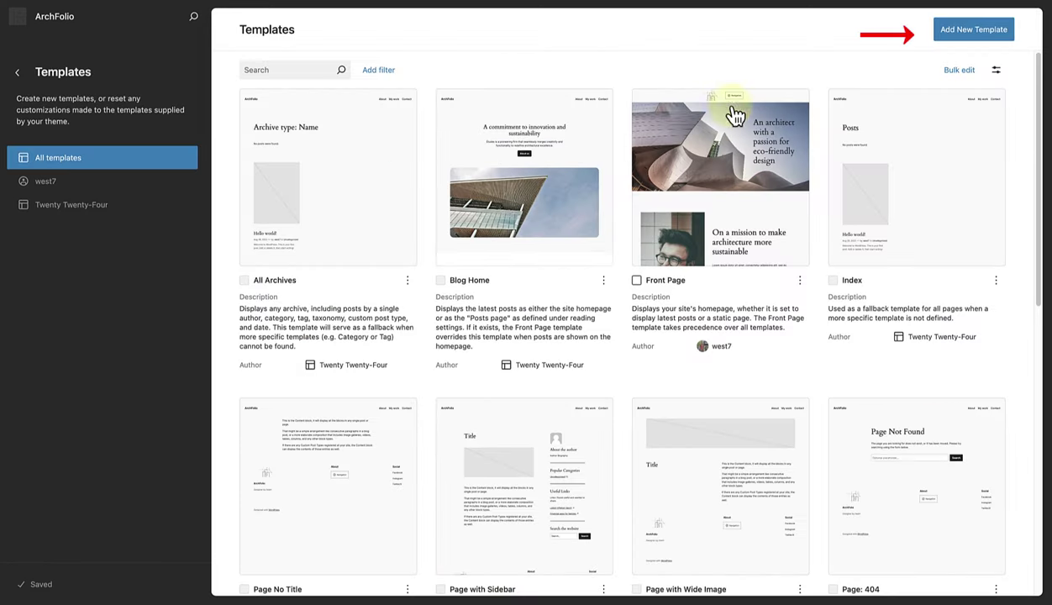
left_click(974, 33)
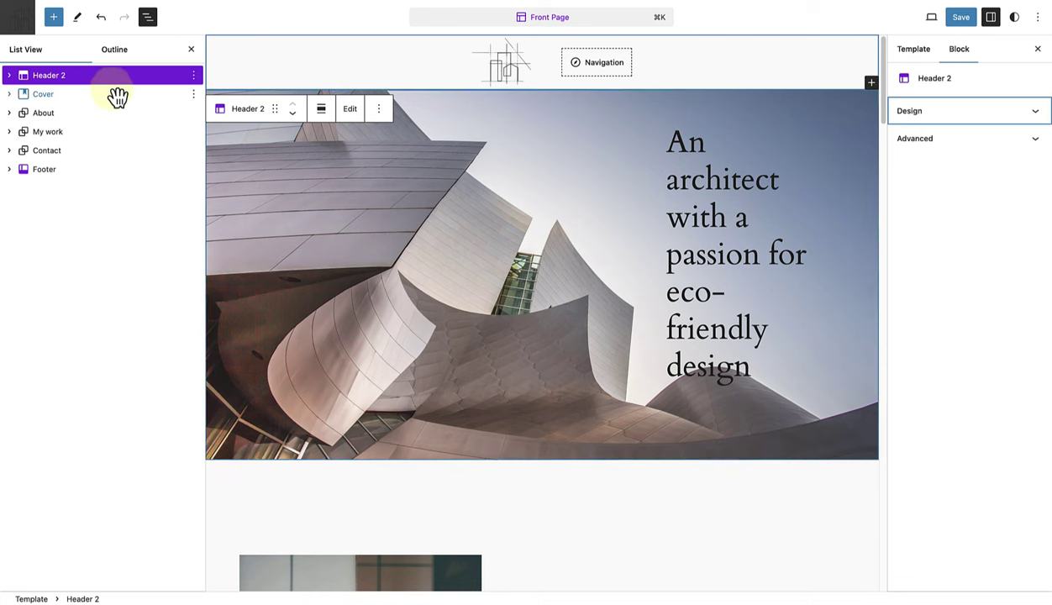
left_click(78, 104)
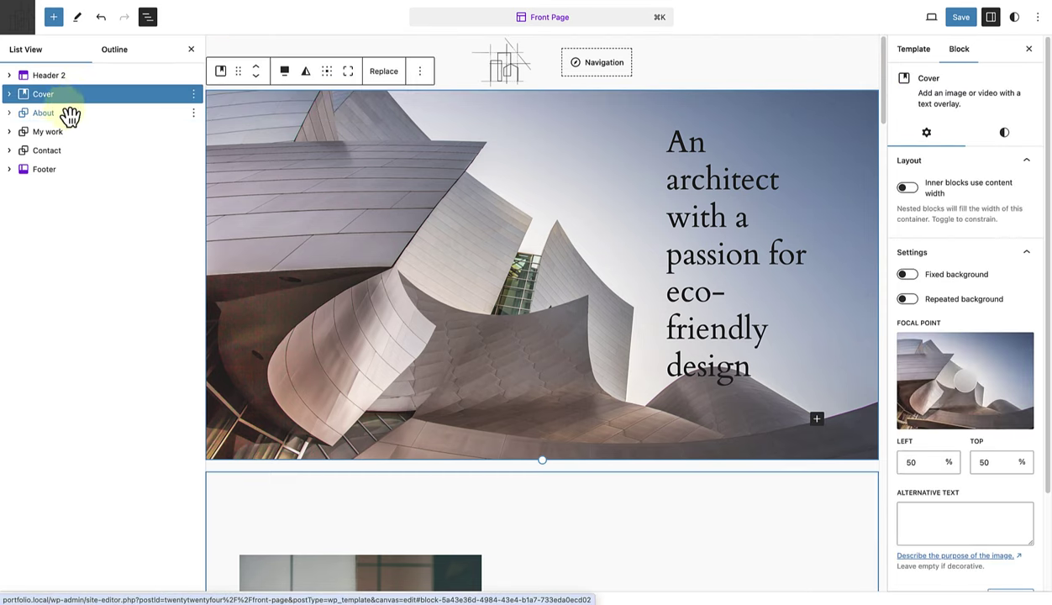
left_click(65, 118)
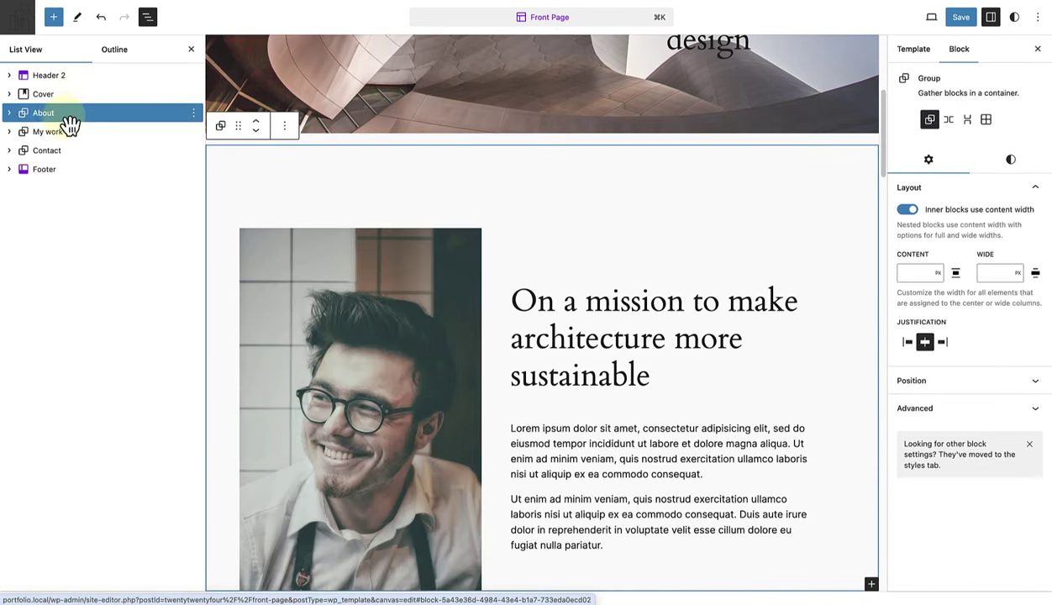
scroll(258, 230, "down", 3)
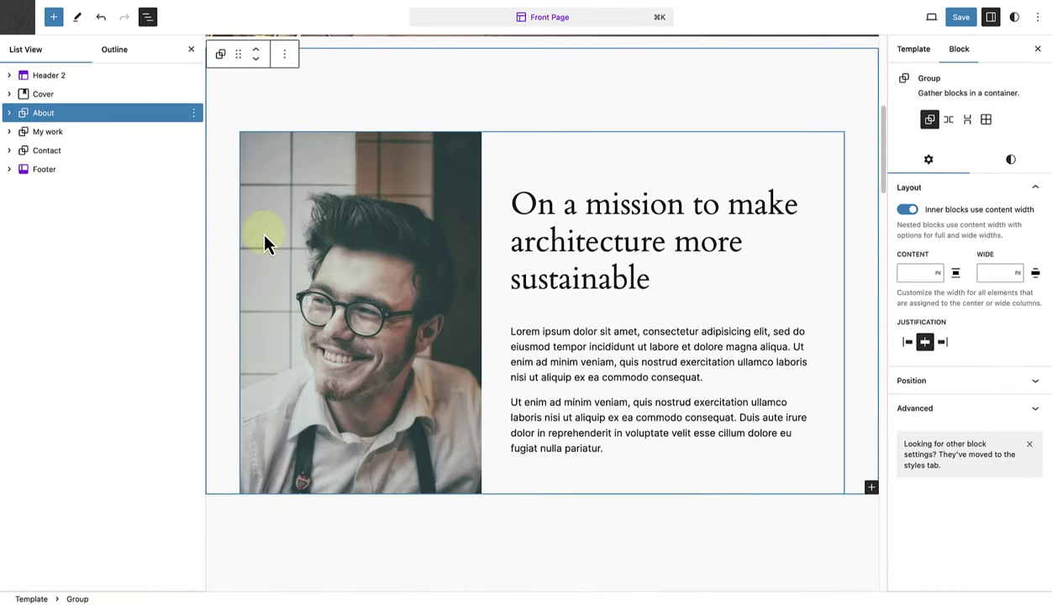
left_click(62, 138)
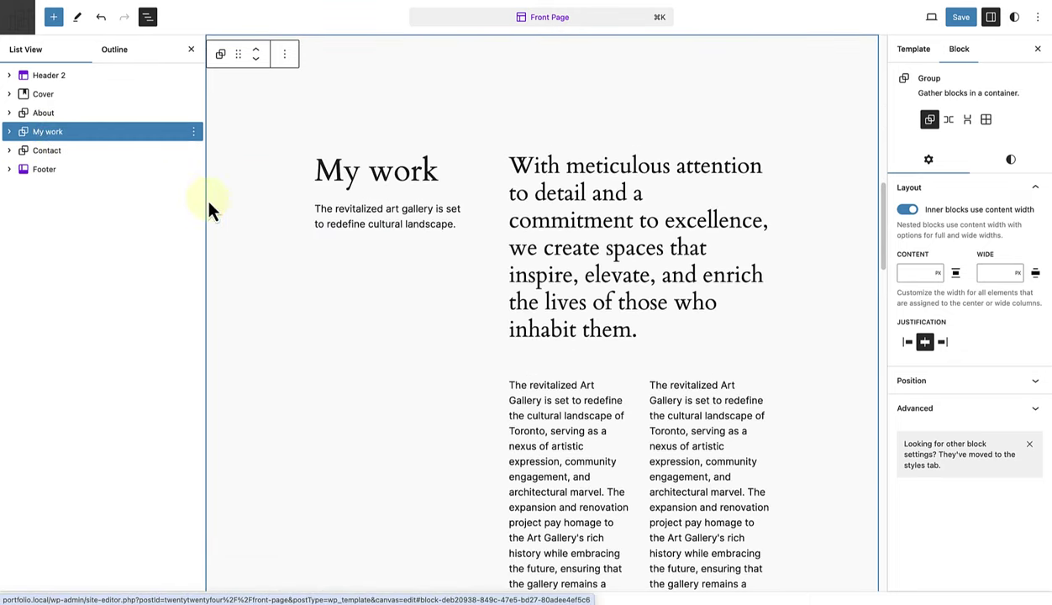
scroll(246, 217, "down", 5)
scroll(246, 217, "down", 4)
scroll(246, 216, "down", 2)
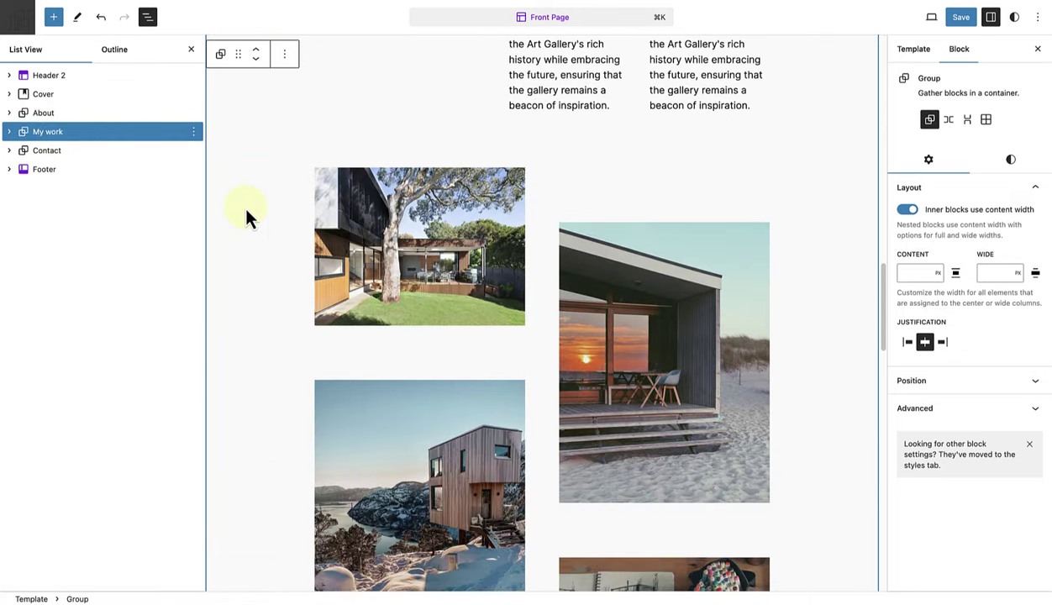
scroll(246, 217, "down", 5)
scroll(246, 217, "down", 5)
scroll(246, 217, "down", 5)
scroll(246, 212, "down", 1)
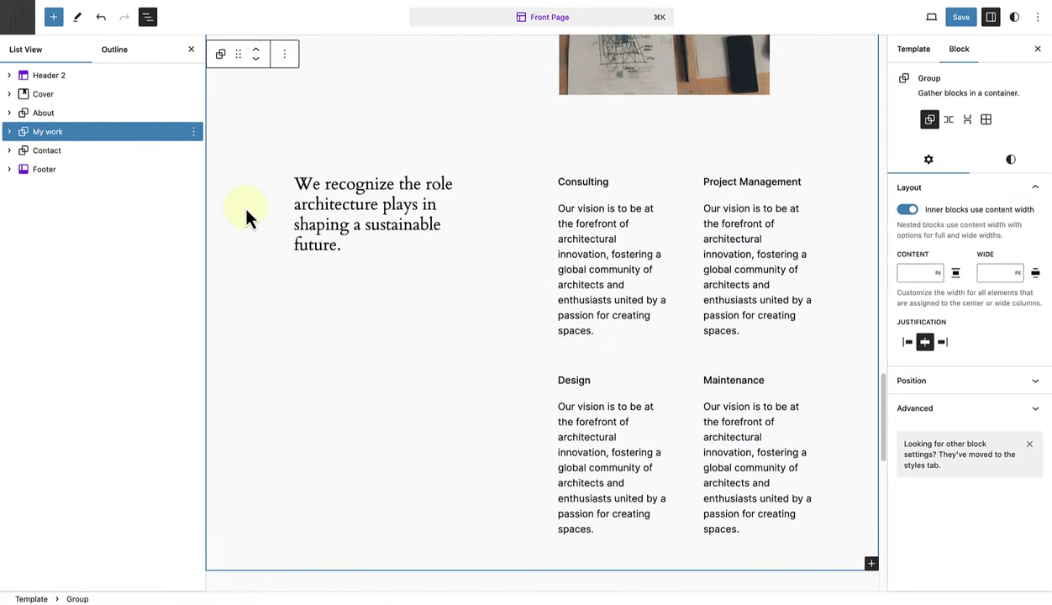
left_click(79, 164)
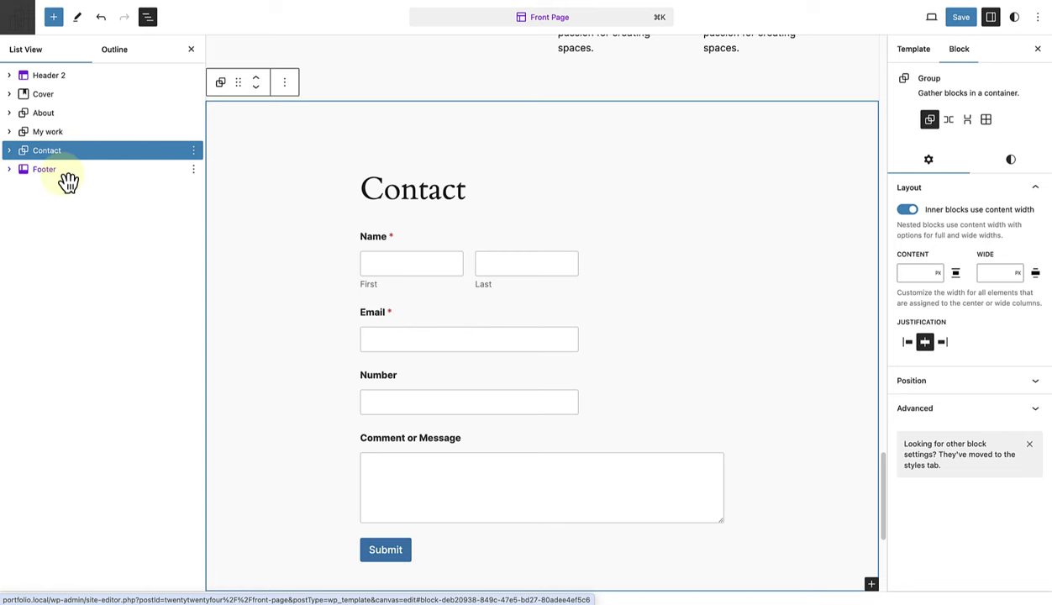
left_click(67, 180)
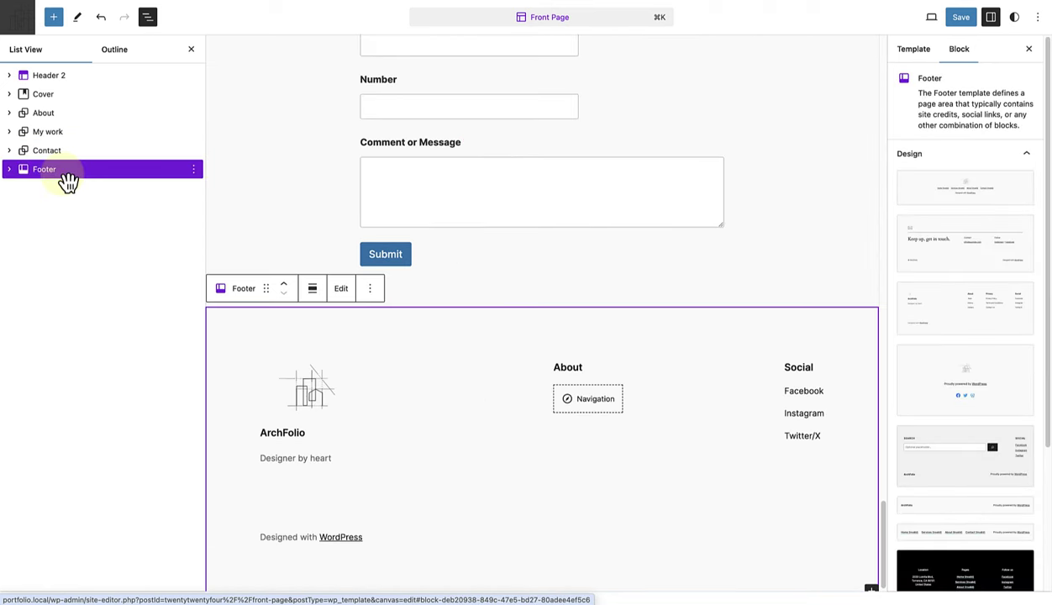
left_click(52, 75)
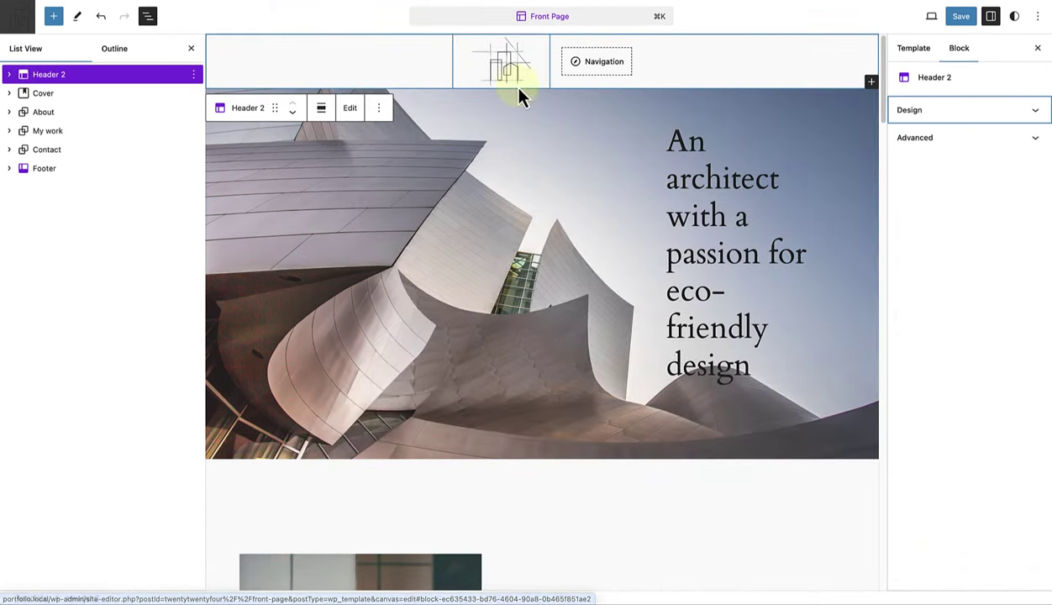
Add an About custom link to the header navigation and start setting its link to #about
left_click(598, 67)
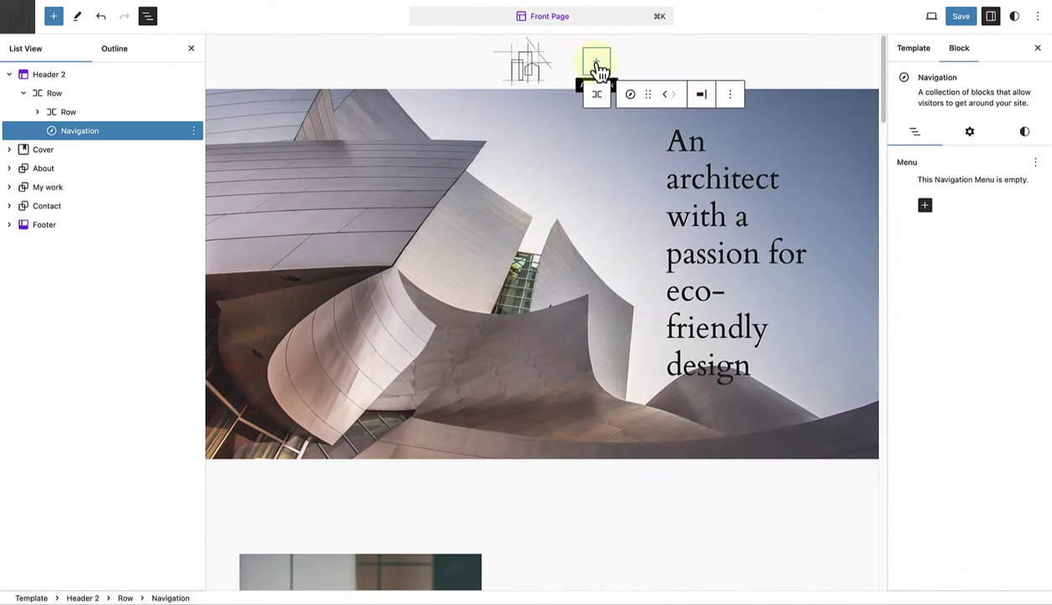
left_click(598, 67)
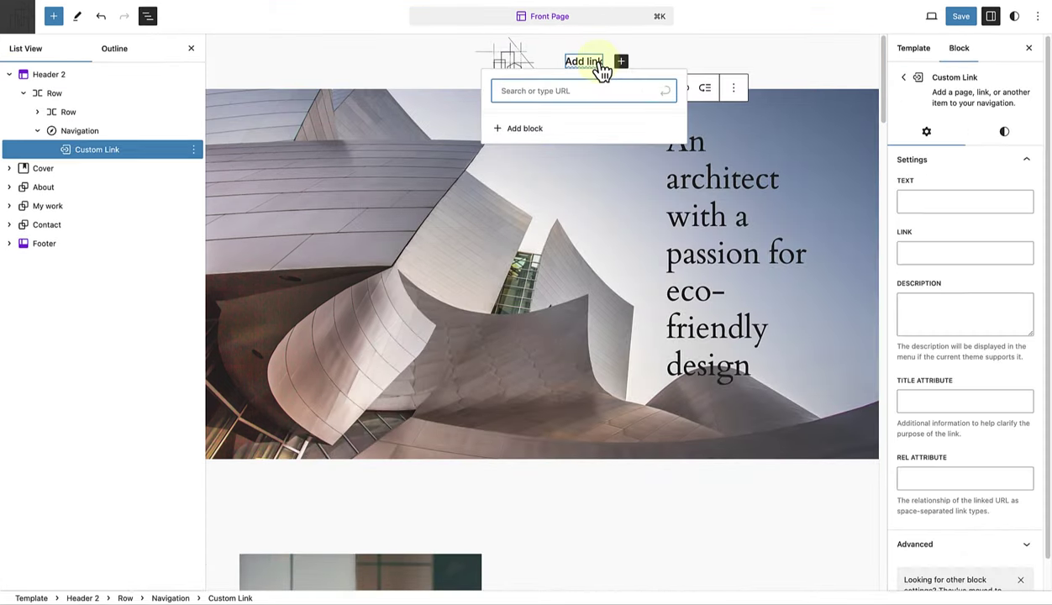
type("A")
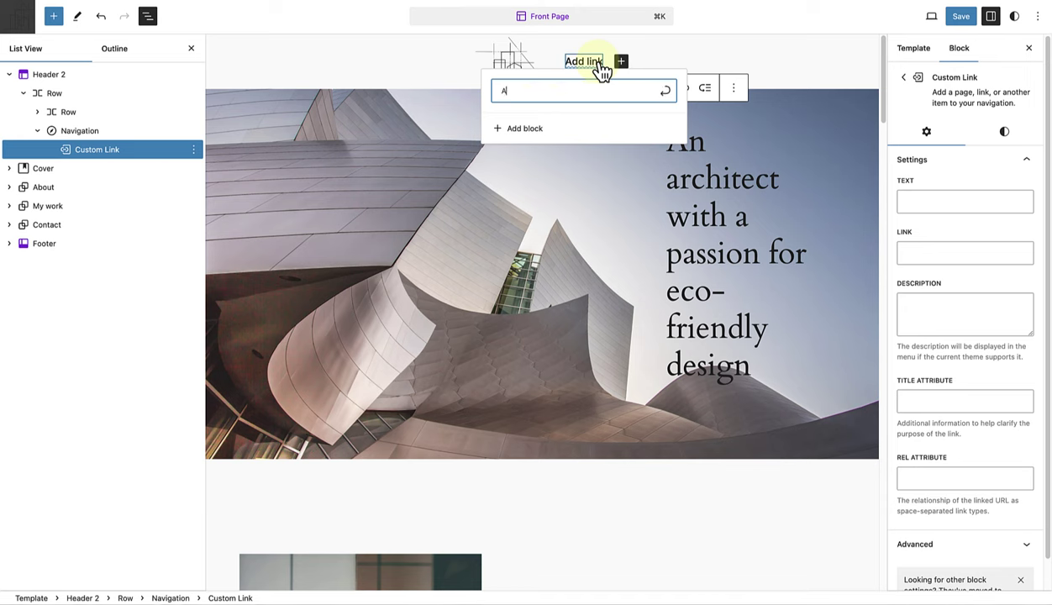
type("bout")
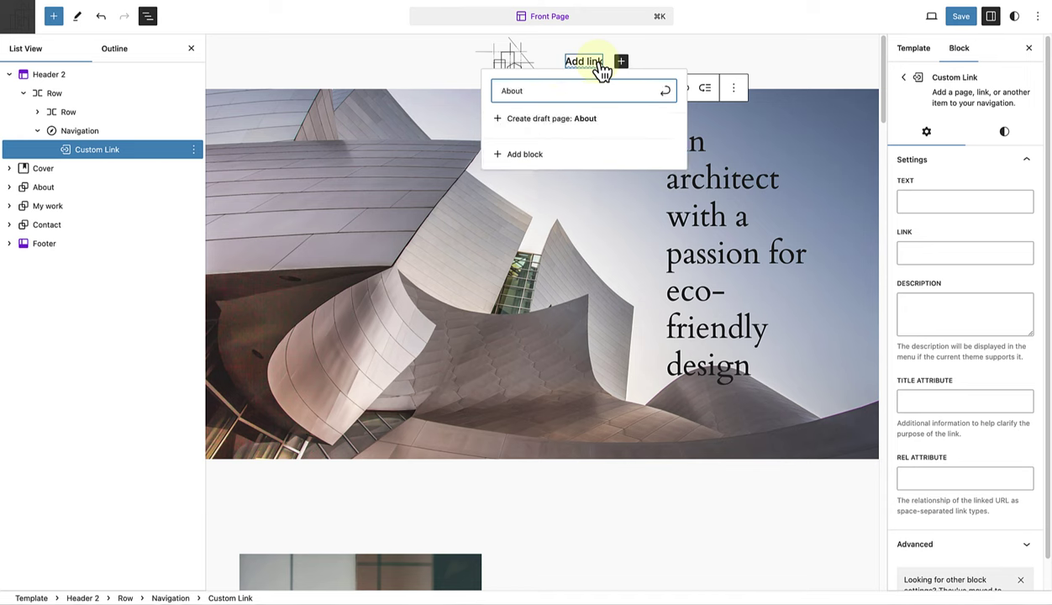
left_click(665, 91)
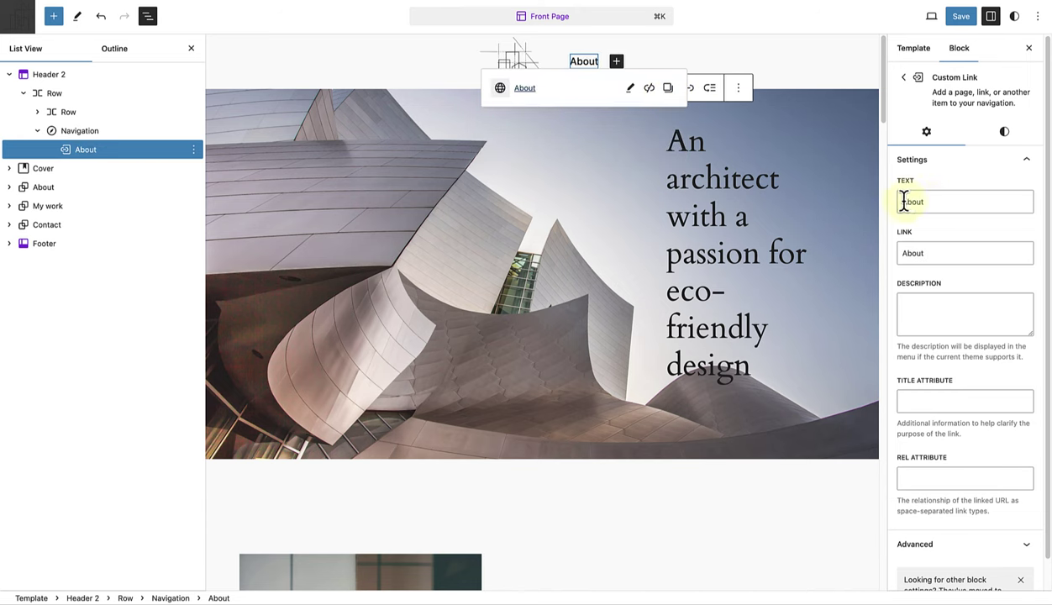
double_click(929, 254)
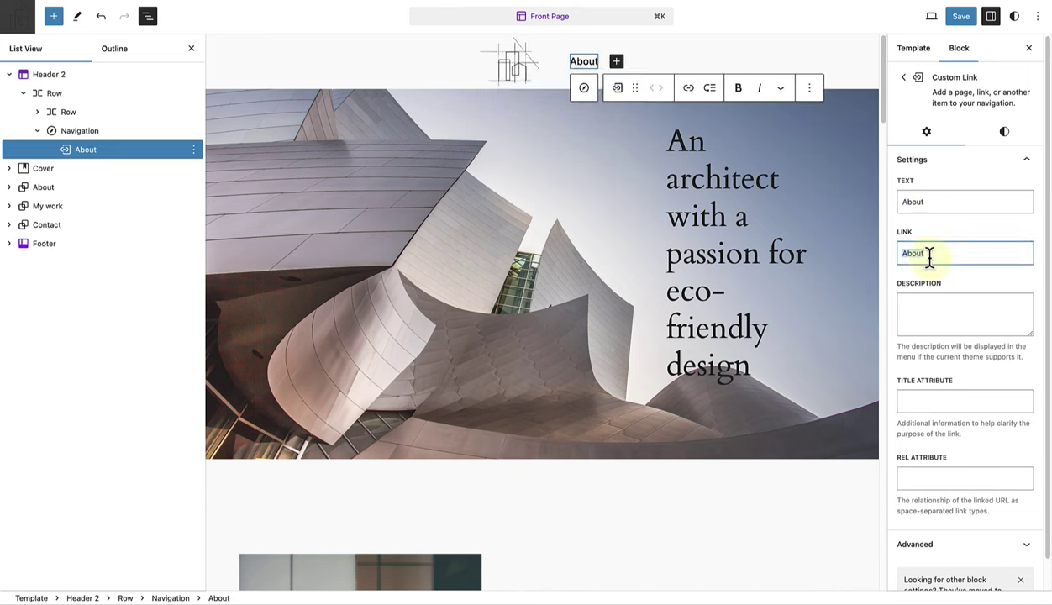
type("#")
type("abo")
type("ut")
Add a My work menu link pointing to #mywork
left_click(616, 62)
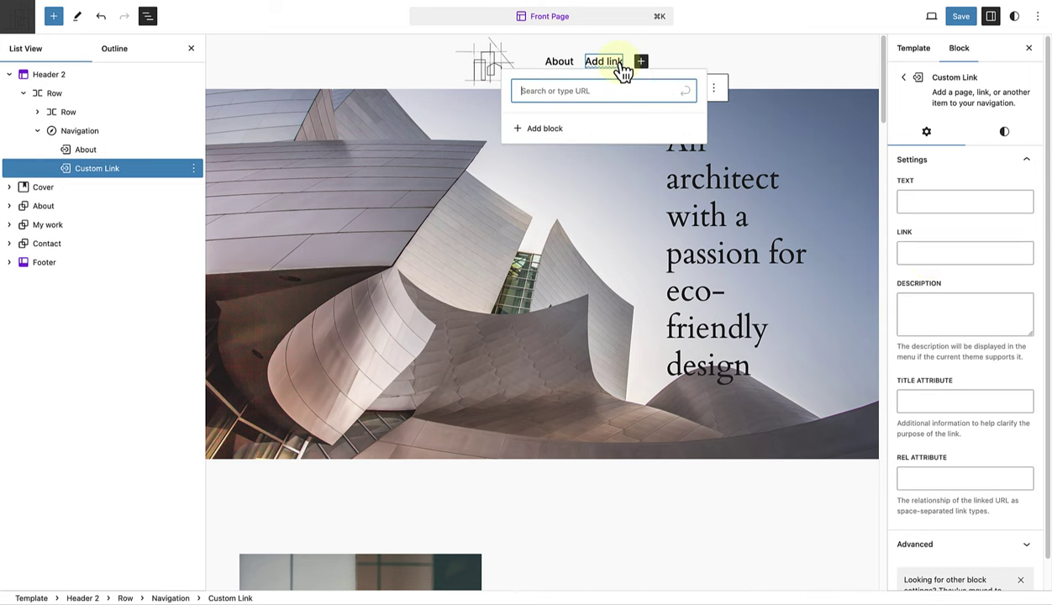
type("My wo")
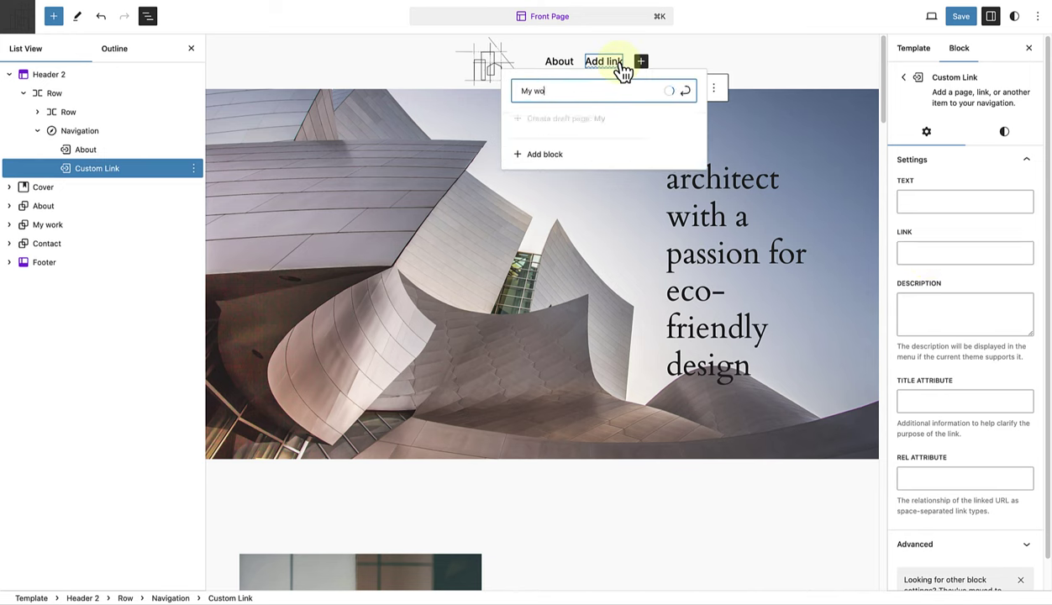
type("rk")
left_click(685, 91)
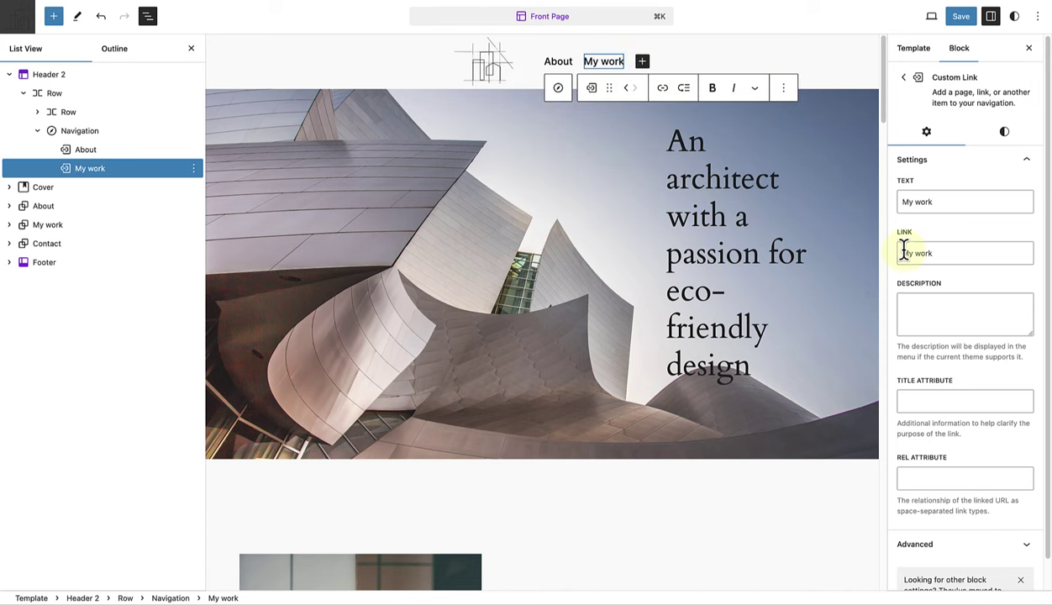
left_click_drag(902, 253, 939, 253)
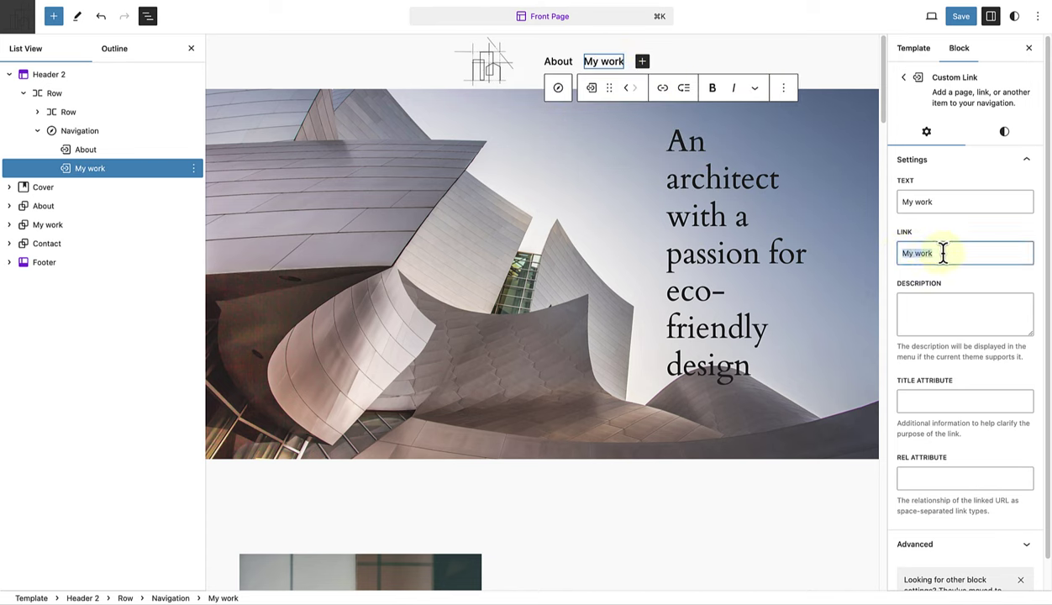
type("#mywork")
Add a Contact menu link pointing to #contact and save the template
left_click(642, 62)
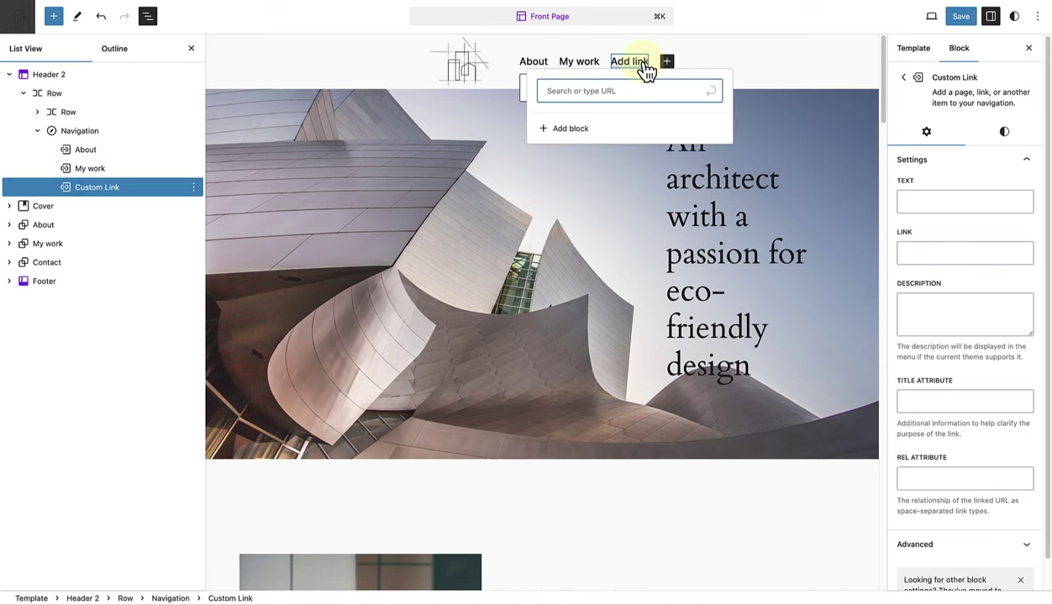
type("contact")
left_click(711, 91)
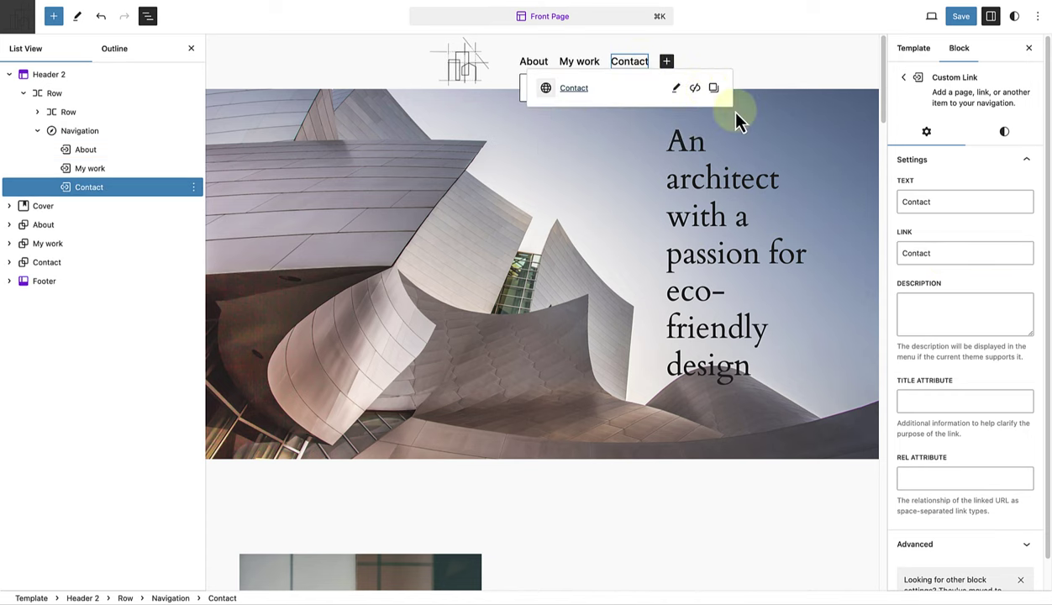
double_click(926, 252)
type("#c")
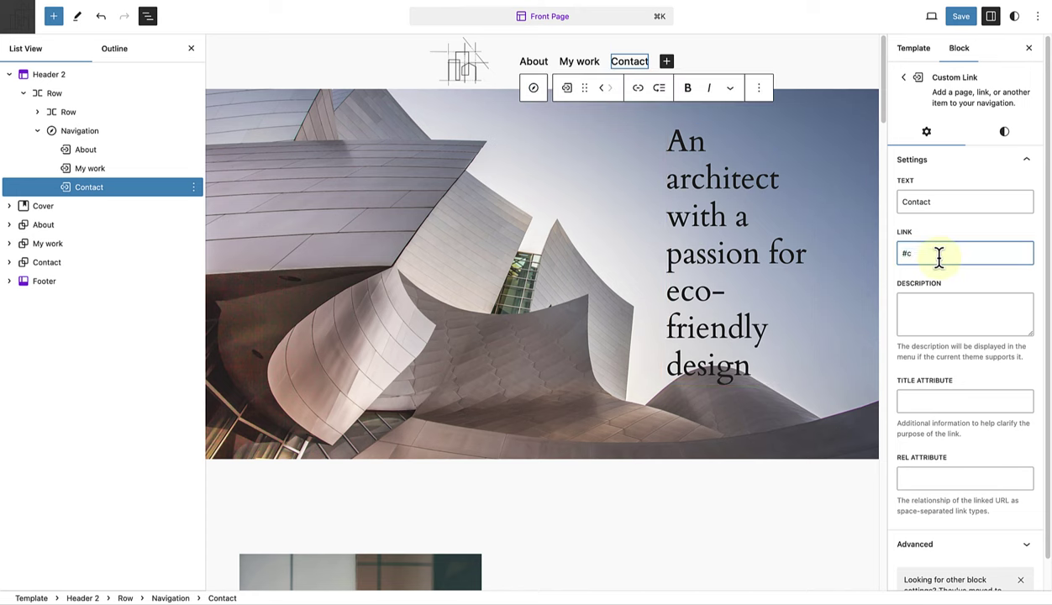
type("ontact")
left_click(960, 16)
Confirm the save, then start entering HTML anchor 'about' on the About group
left_click(920, 17)
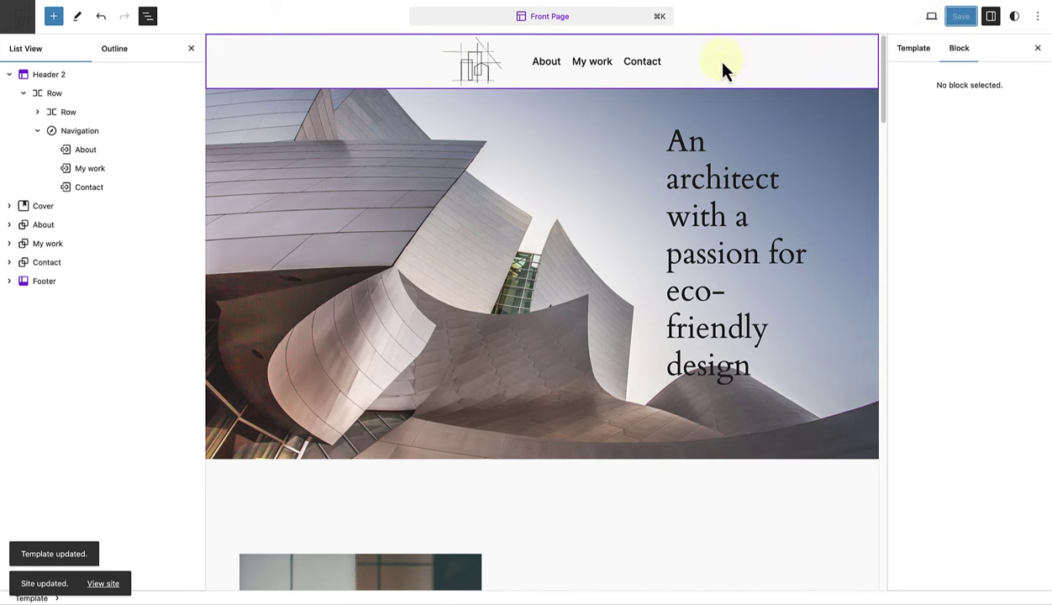
left_click(58, 229)
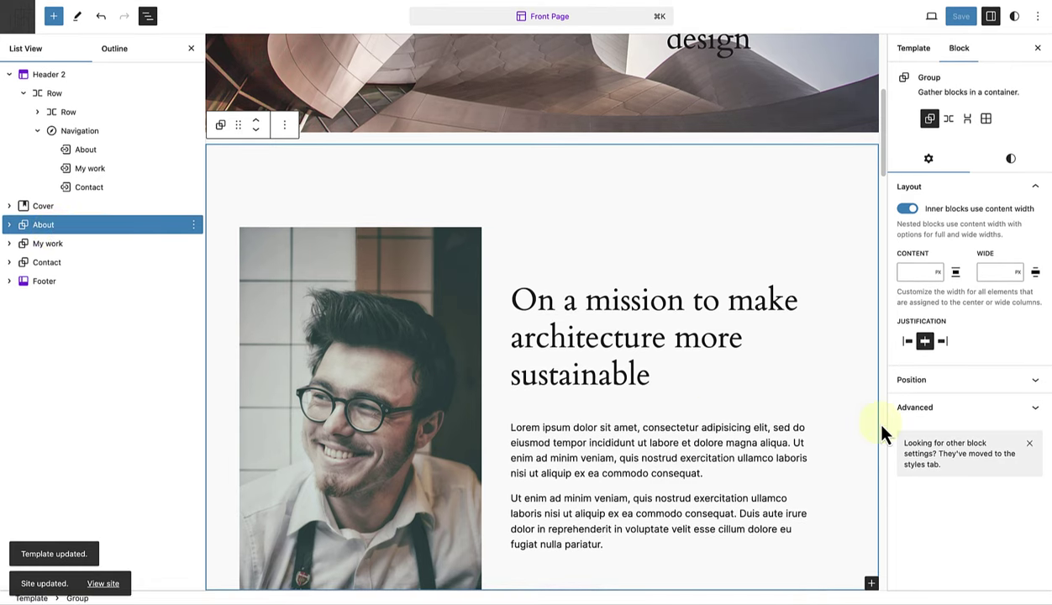
left_click(969, 420)
scroll(1046, 382, "down", 1)
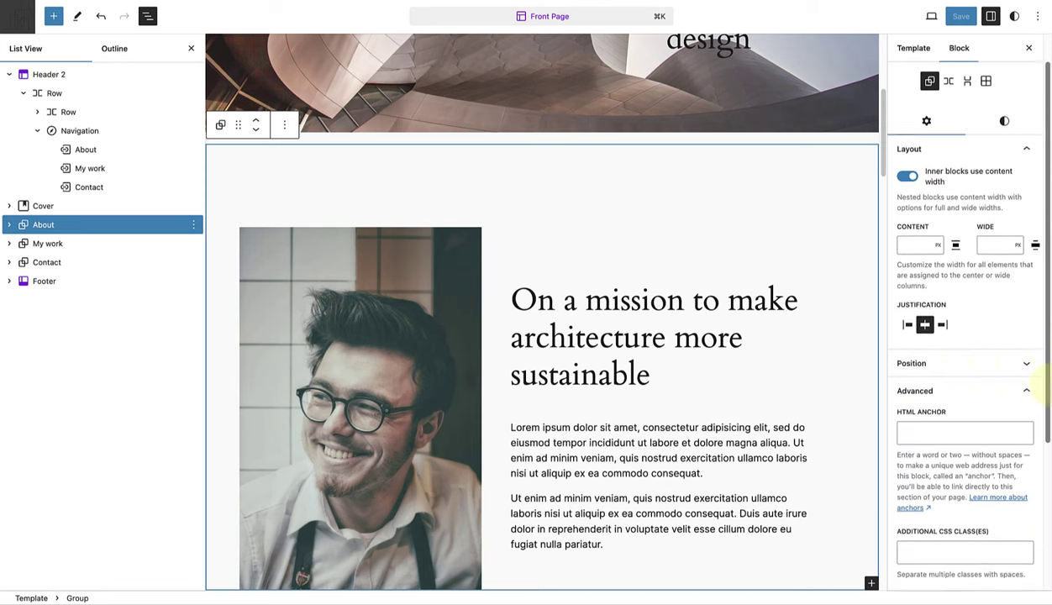
scroll(1046, 383, "down", 4)
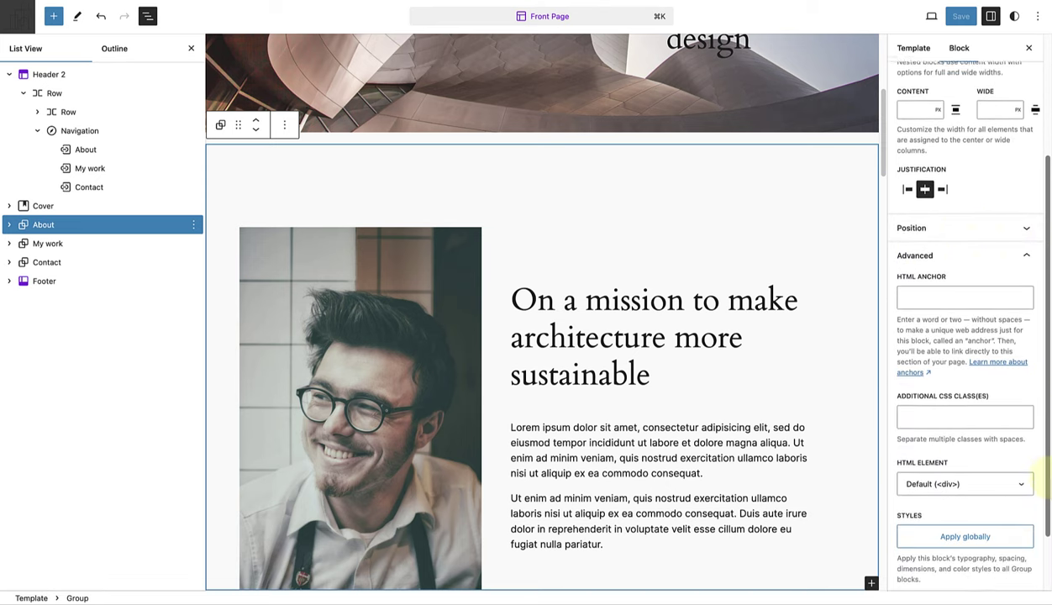
left_click(903, 286)
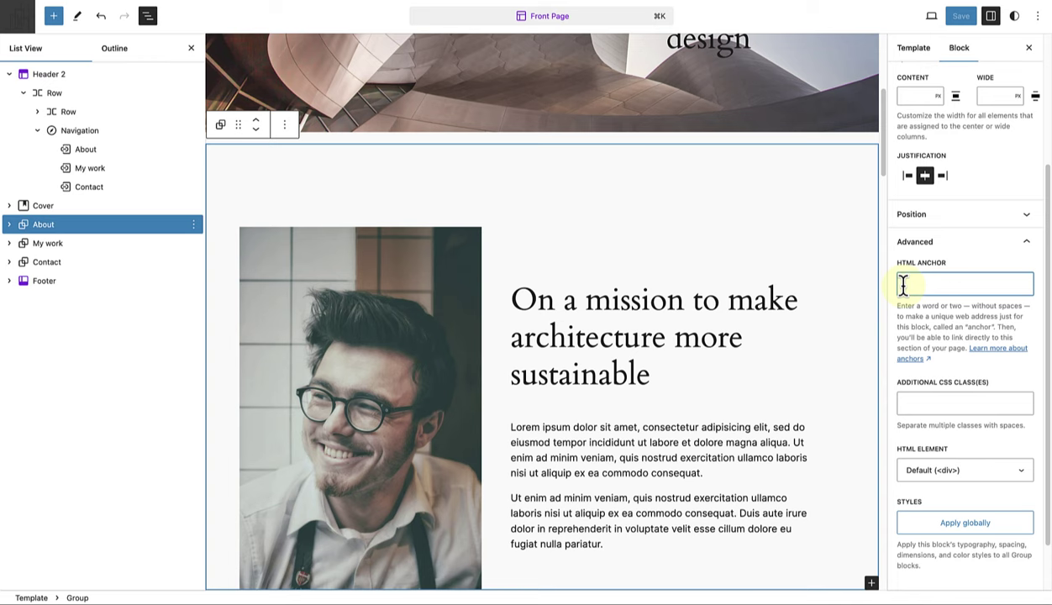
type("abo")
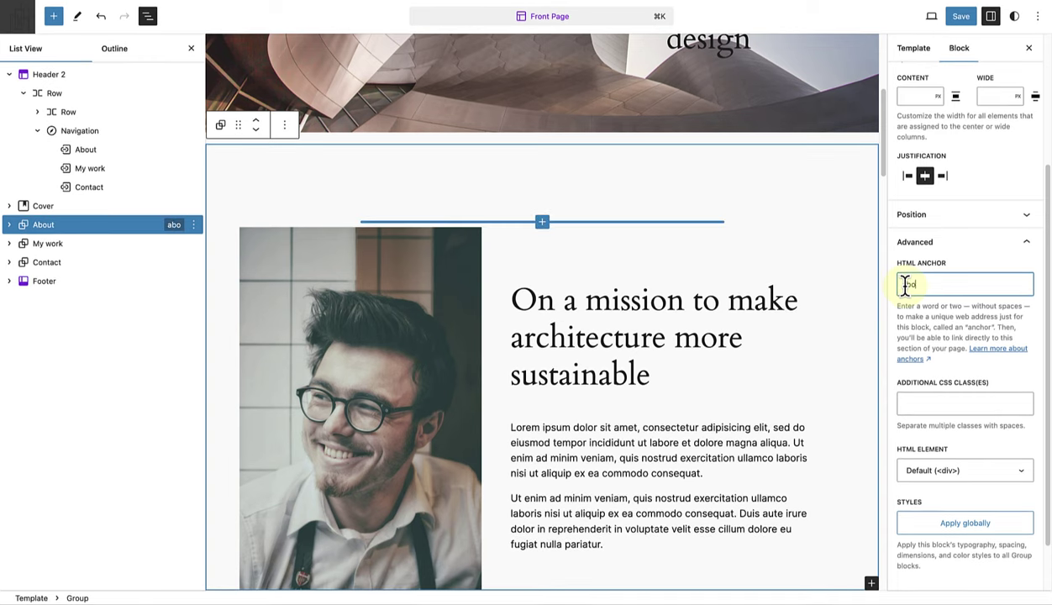
type("ut")
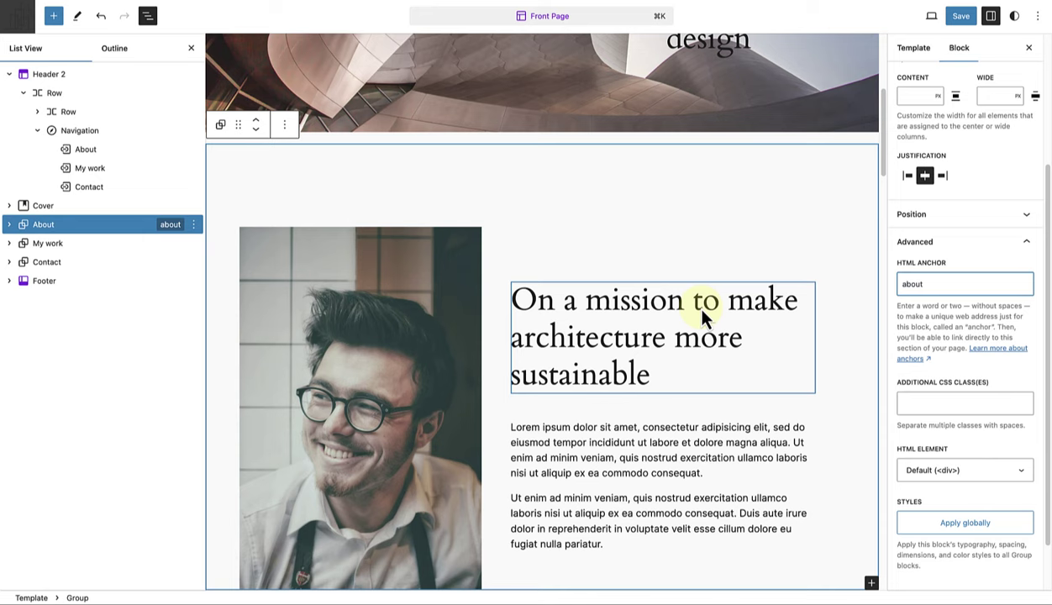
Enter HTML anchors 'mywork' on the My work group and 'contact' on Contact, then save
left_click(89, 252)
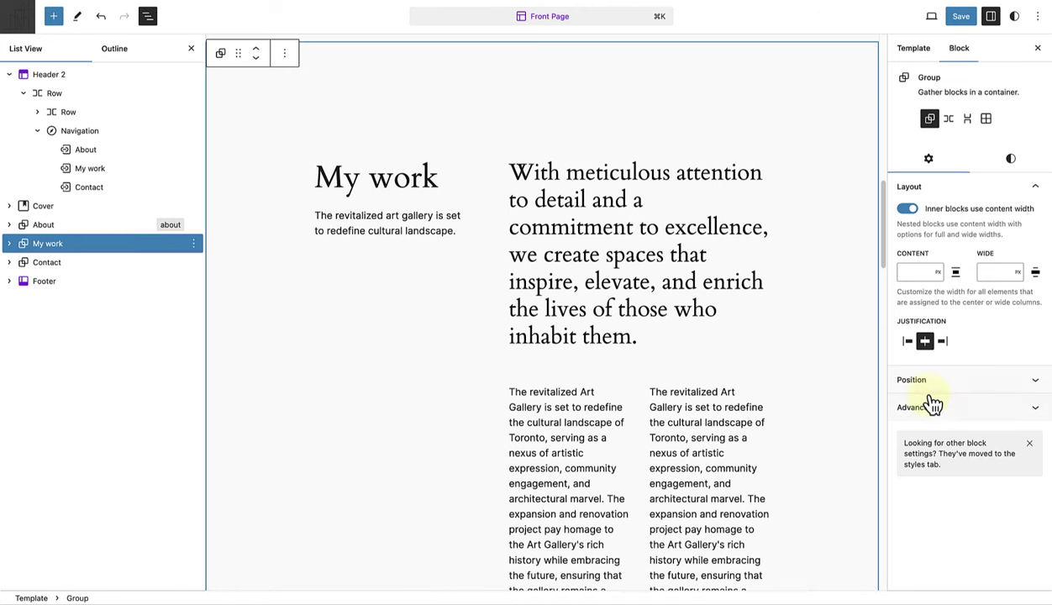
scroll(936, 420, "down", 2)
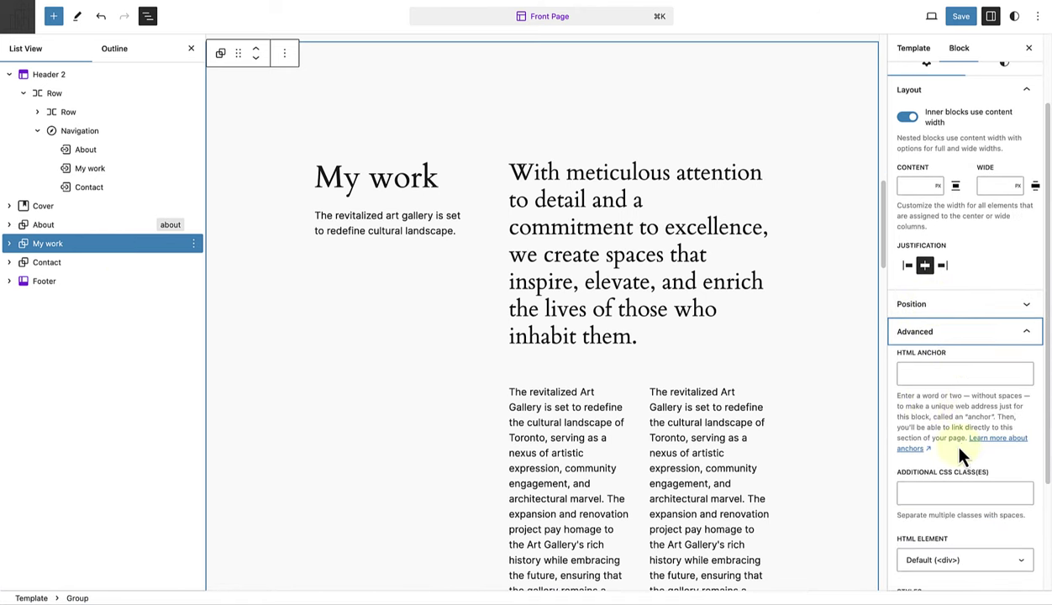
left_click(910, 376)
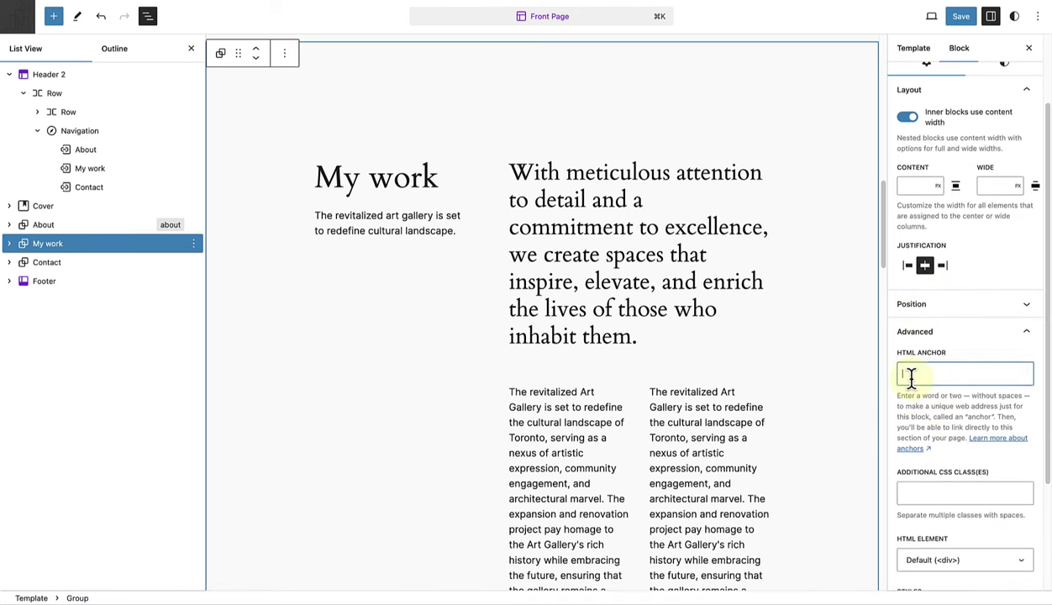
type("mywork")
left_click(47, 262)
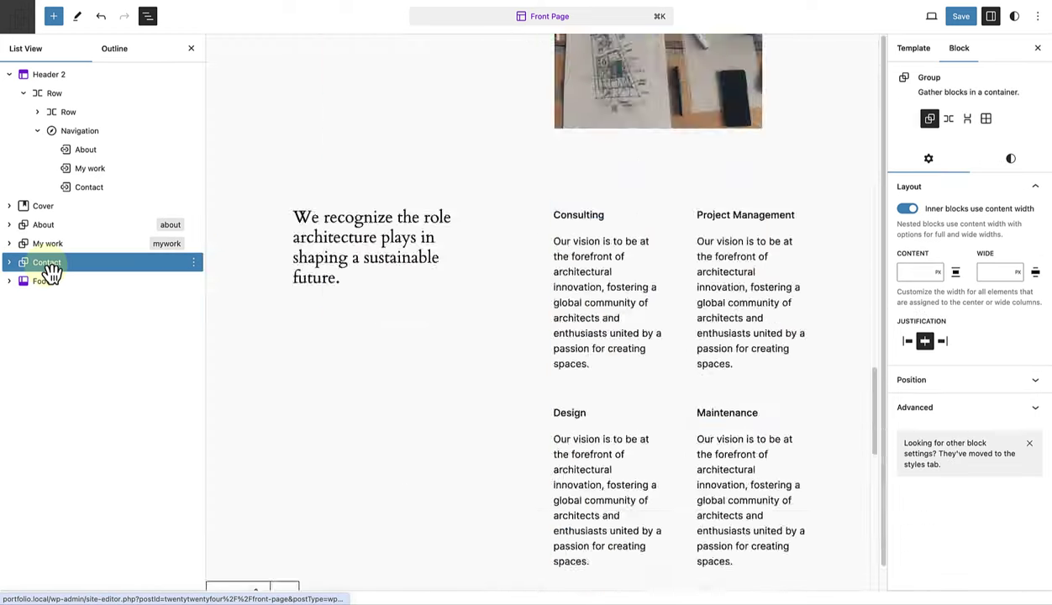
left_click(962, 409)
scroll(981, 428, "down", 3)
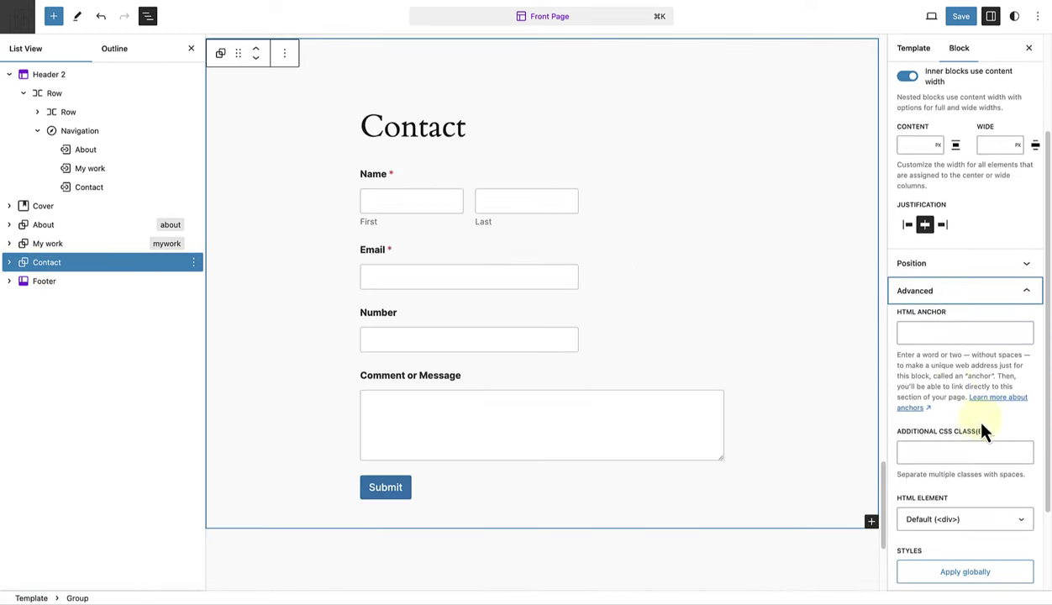
left_click(905, 337)
type("con")
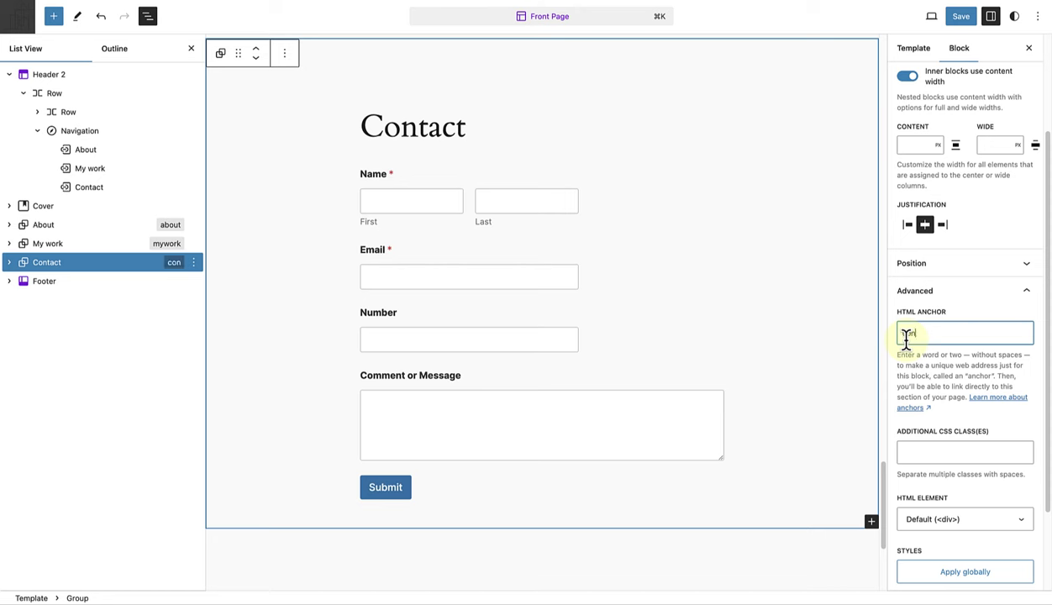
type("tact")
left_click(966, 21)
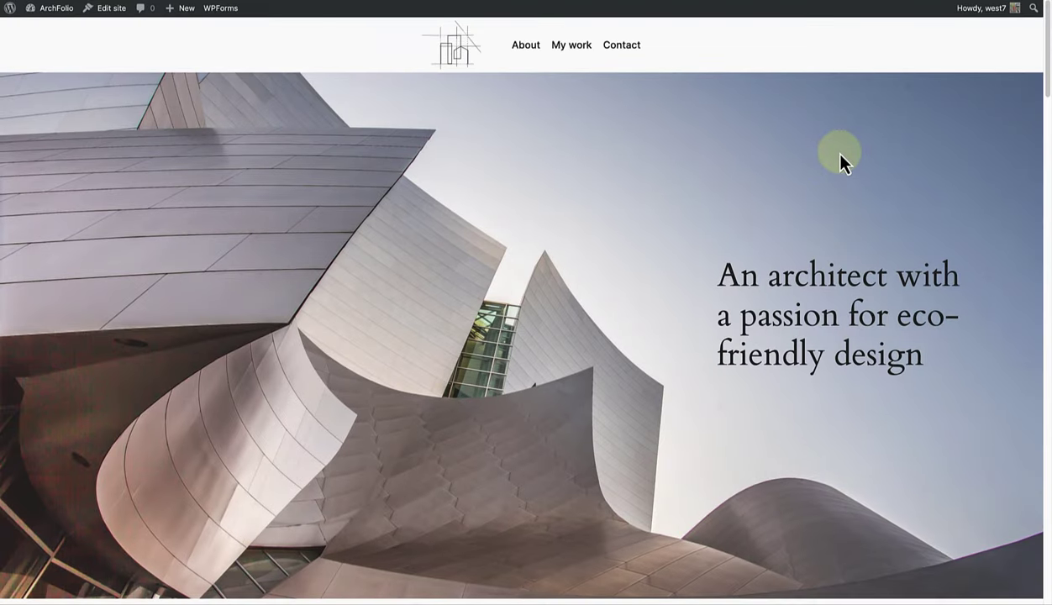
Test that the live site's About link scrolls down to the About section
left_click(524, 47)
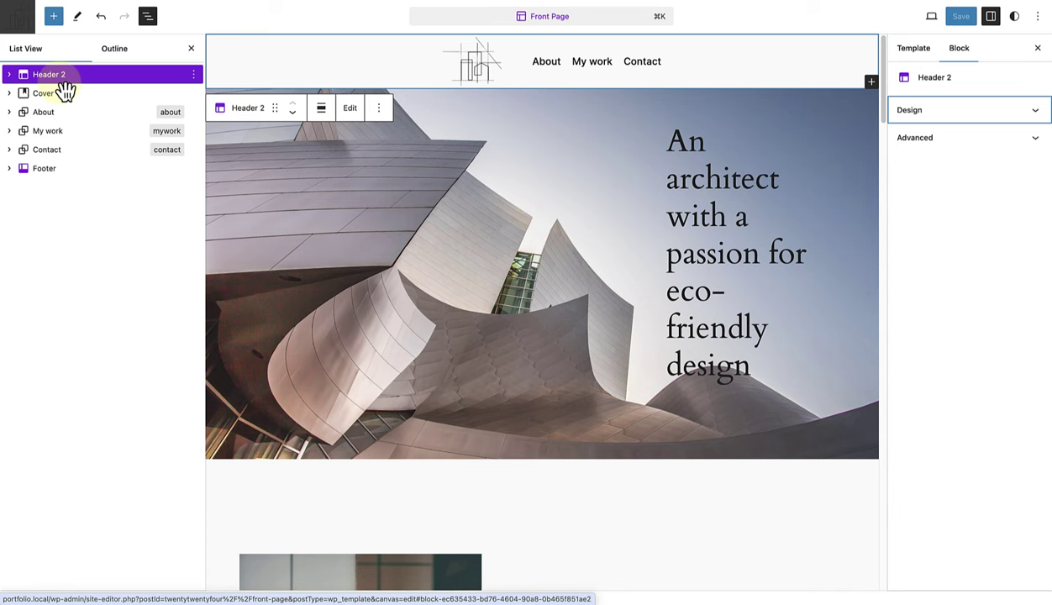
Wrap the Header 2 block in a group and set its position to Sticky
left_click(194, 75)
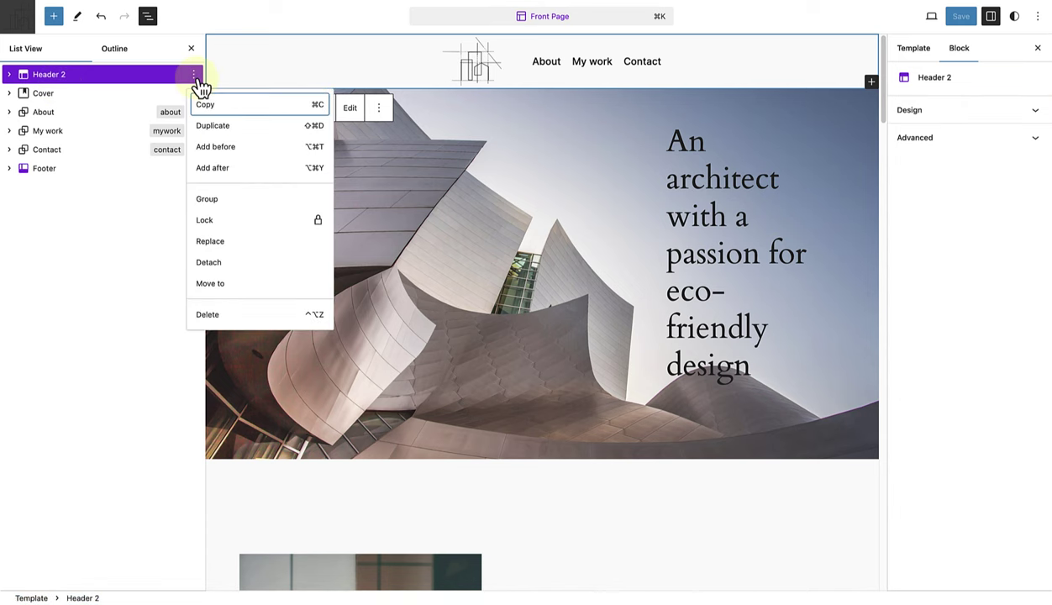
left_click(206, 202)
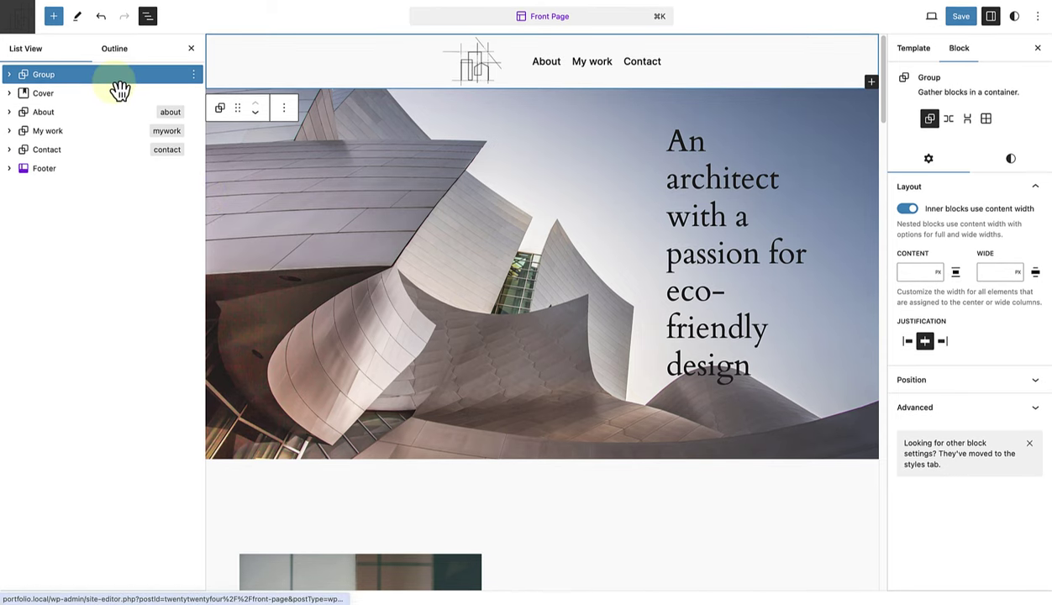
left_click(969, 391)
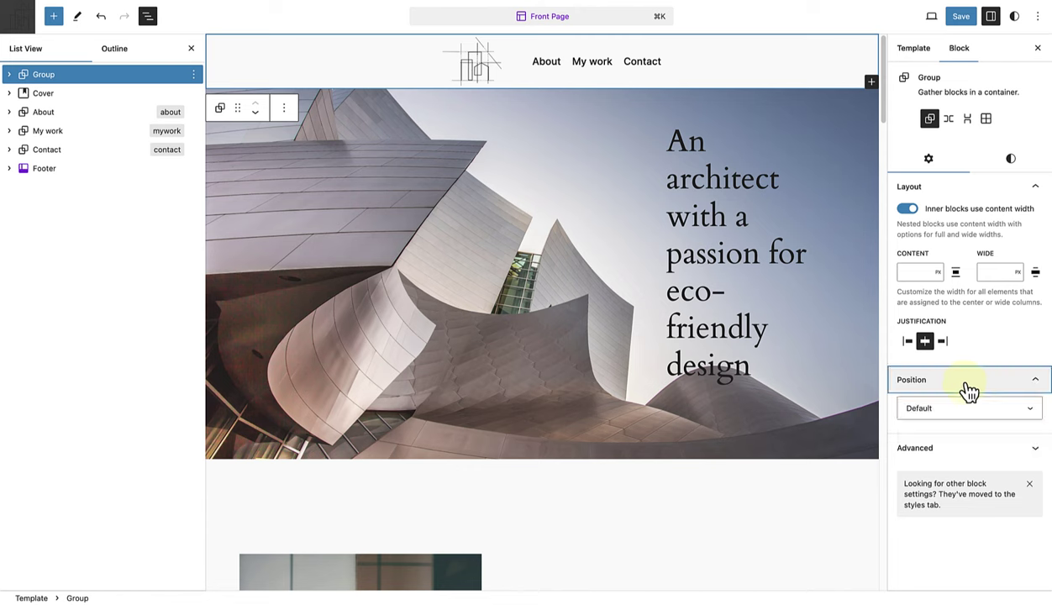
left_click(974, 412)
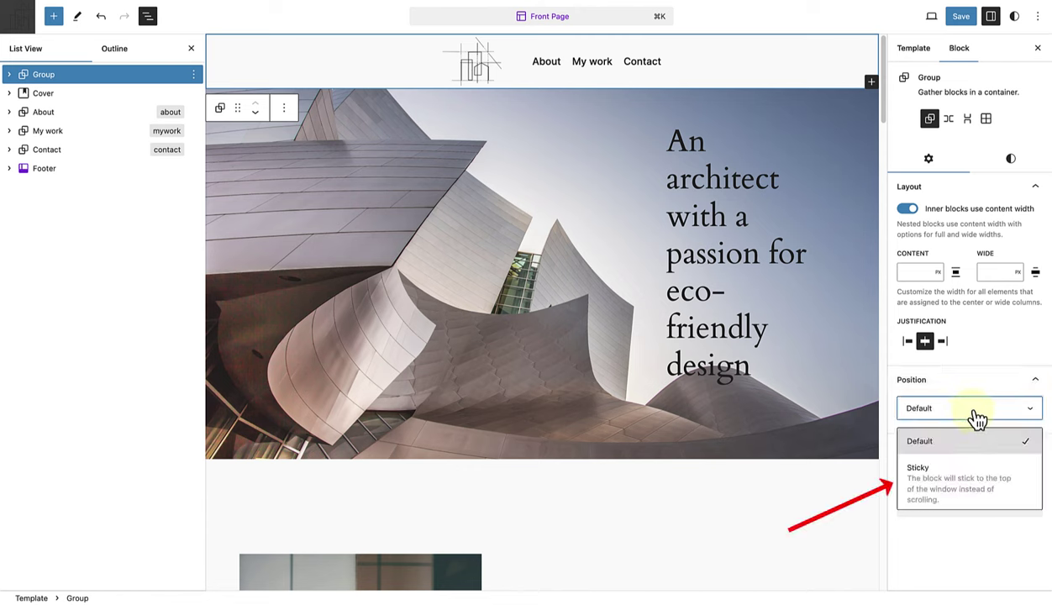
left_click(972, 491)
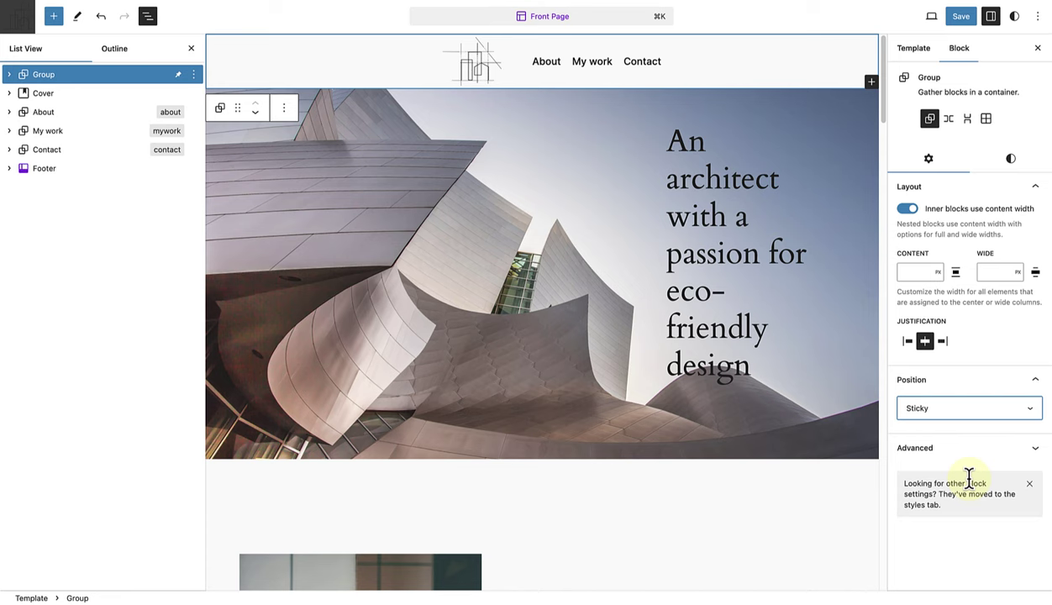
Give the header group the Base background colour and save the template
left_click(1011, 159)
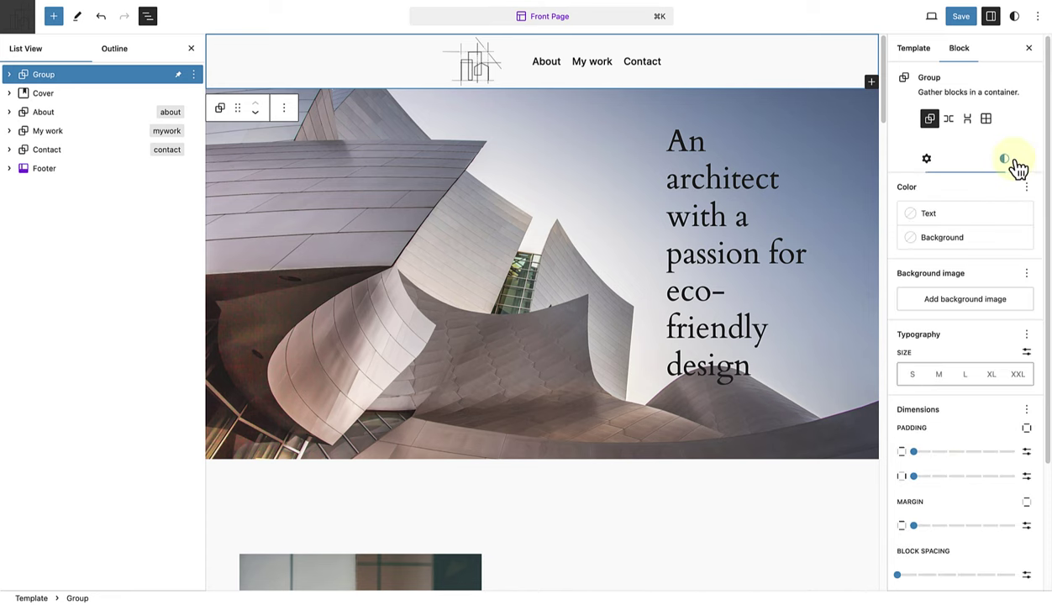
left_click(966, 238)
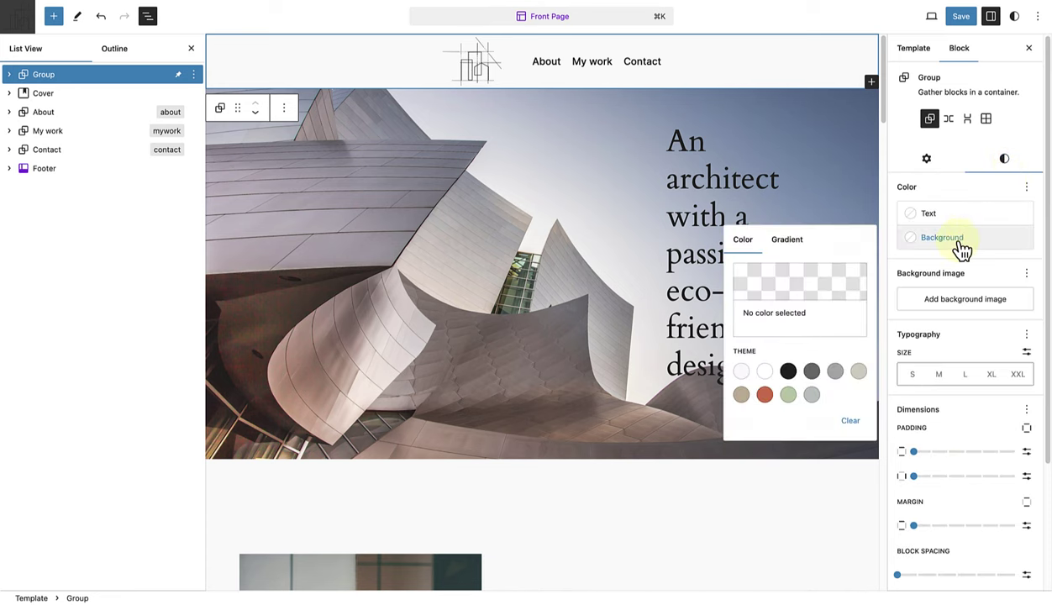
left_click(741, 372)
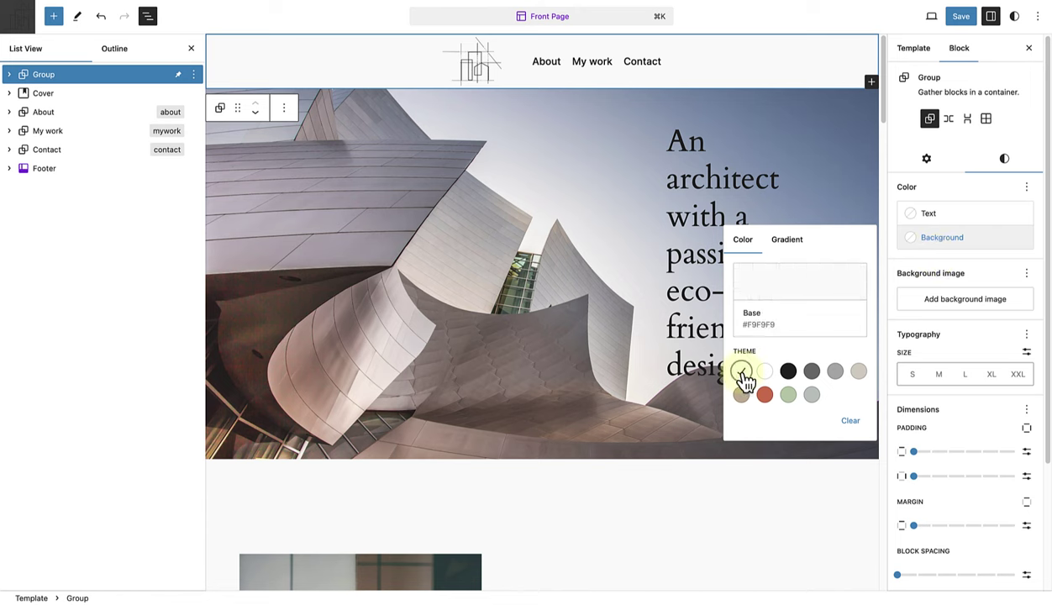
left_click(894, 173)
left_click(959, 16)
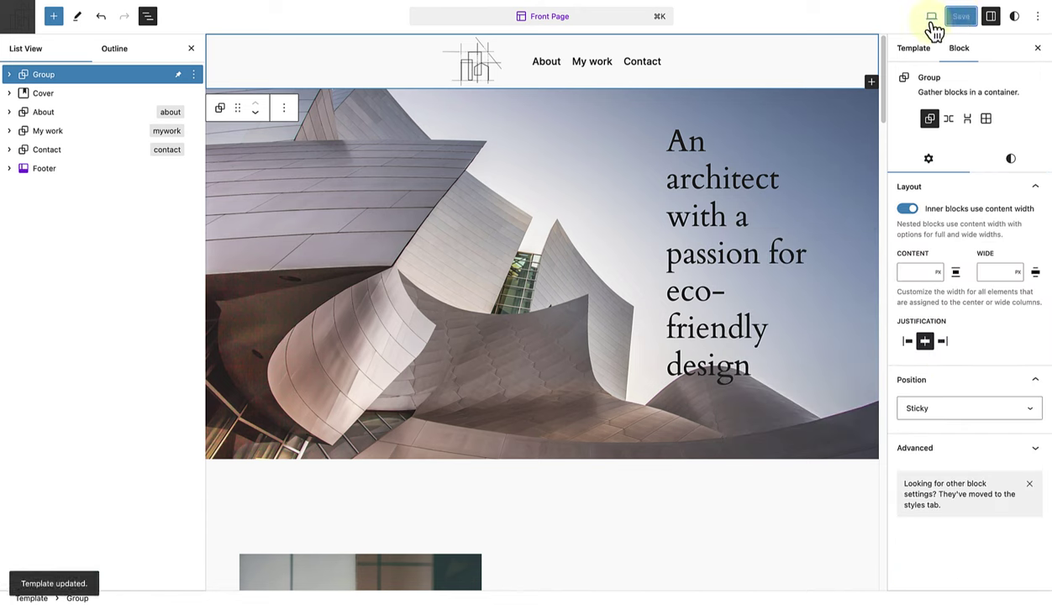
View the live site and test the About, My work and Contact header links
left_click(931, 16)
left_click(836, 120)
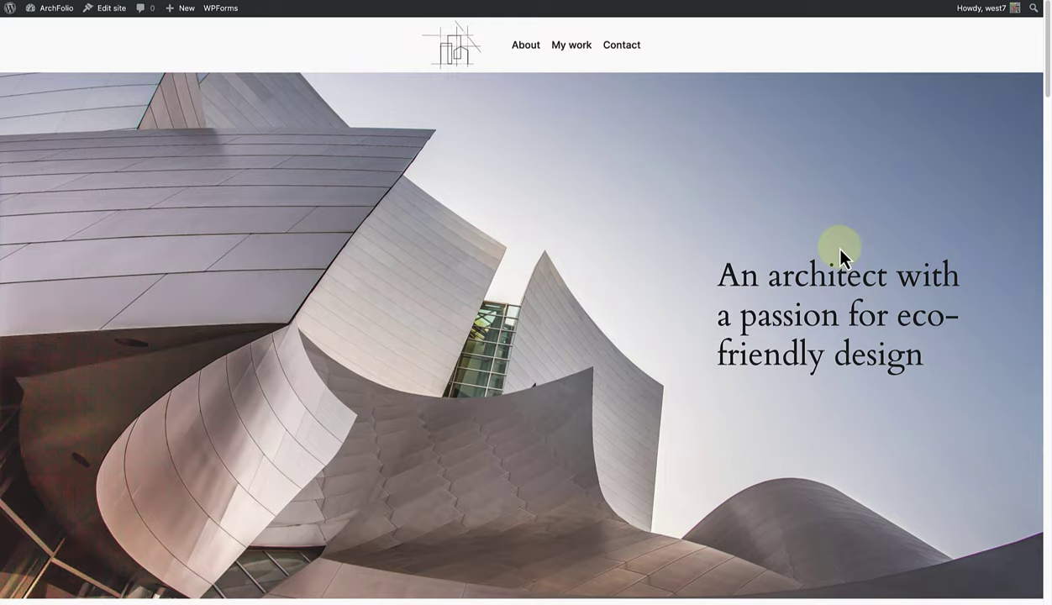
scroll(838, 250, "down", 5)
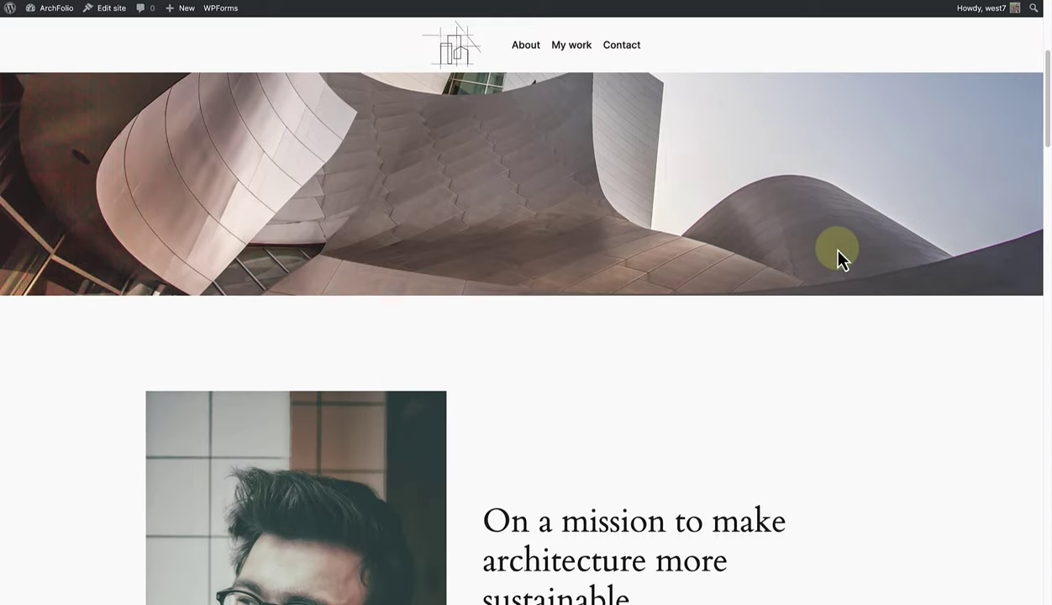
scroll(837, 251, "up", 2)
scroll(838, 251, "up", 3)
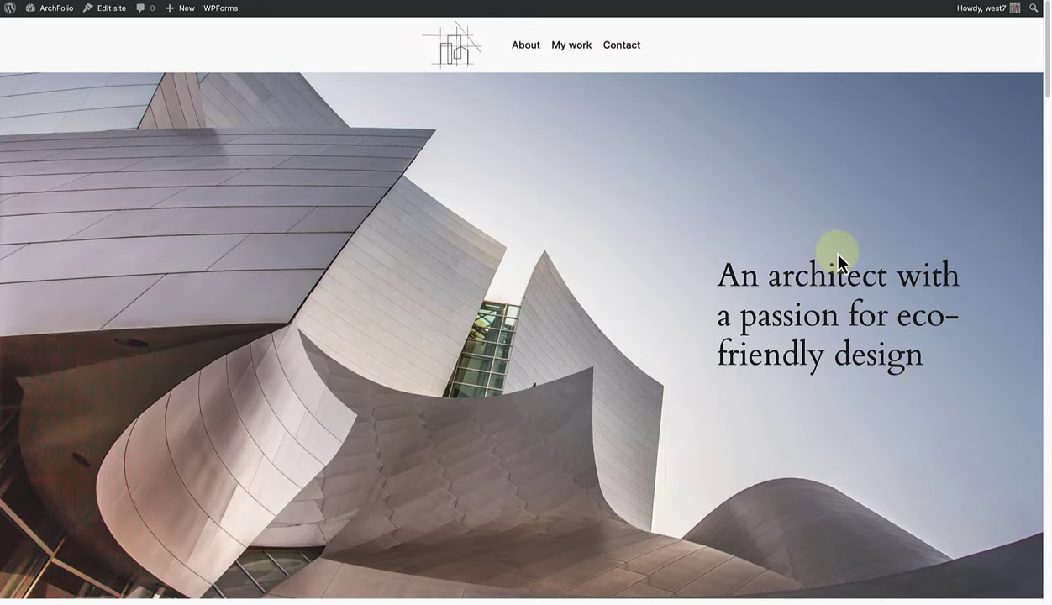
left_click(528, 48)
left_click(578, 52)
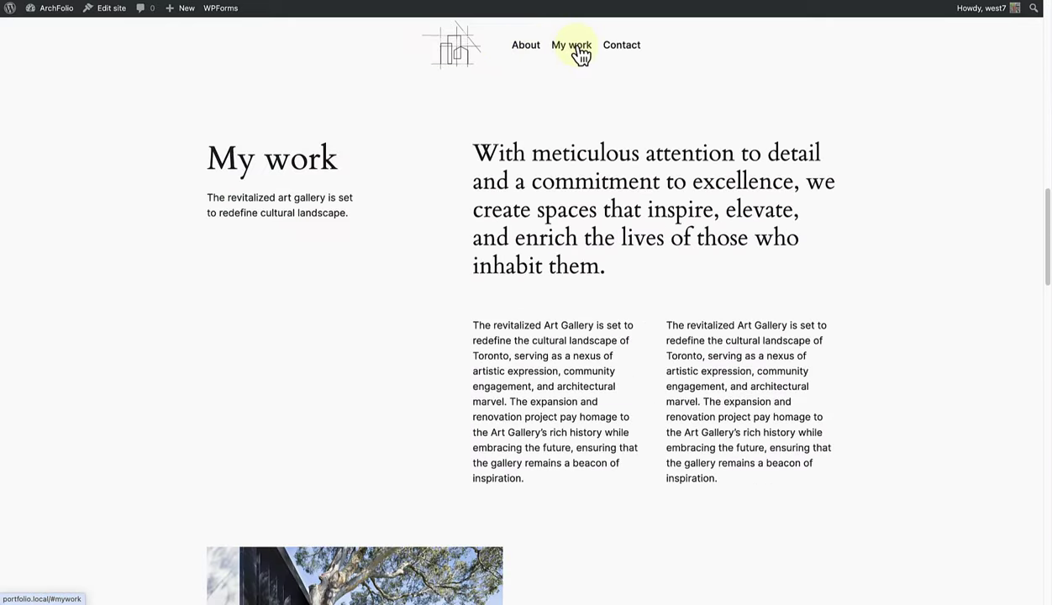
left_click(619, 49)
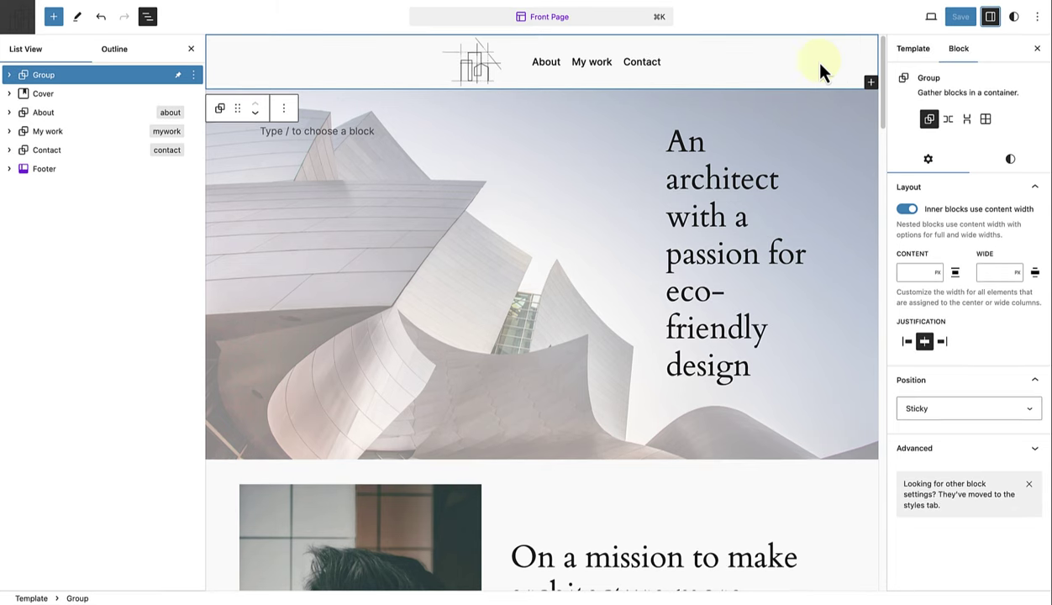
Delete the smooth-scroll rule from Styles > Additional CSS and save the site
left_click(1014, 17)
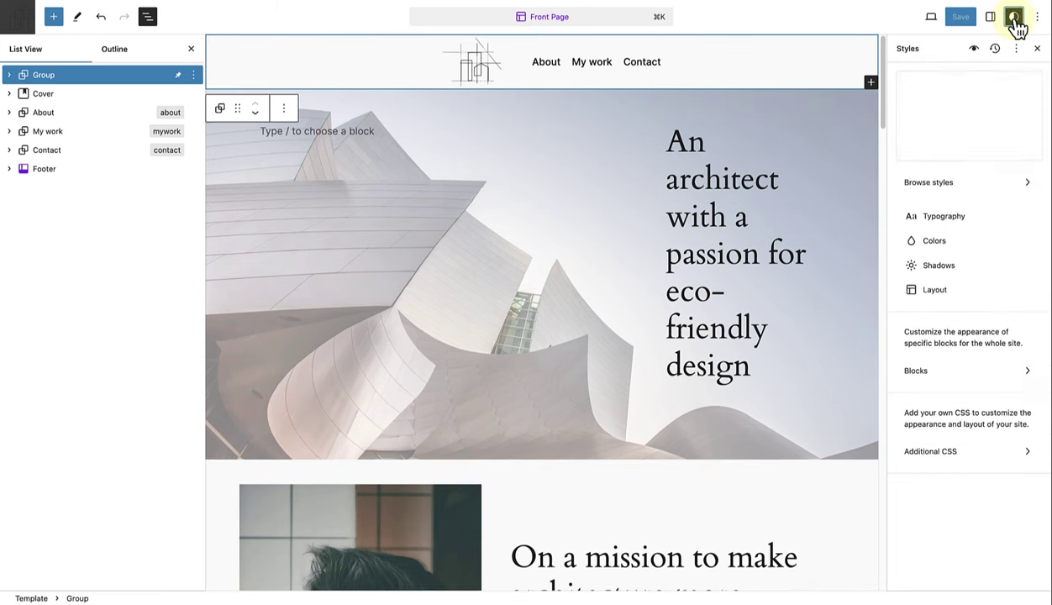
left_click(1018, 49)
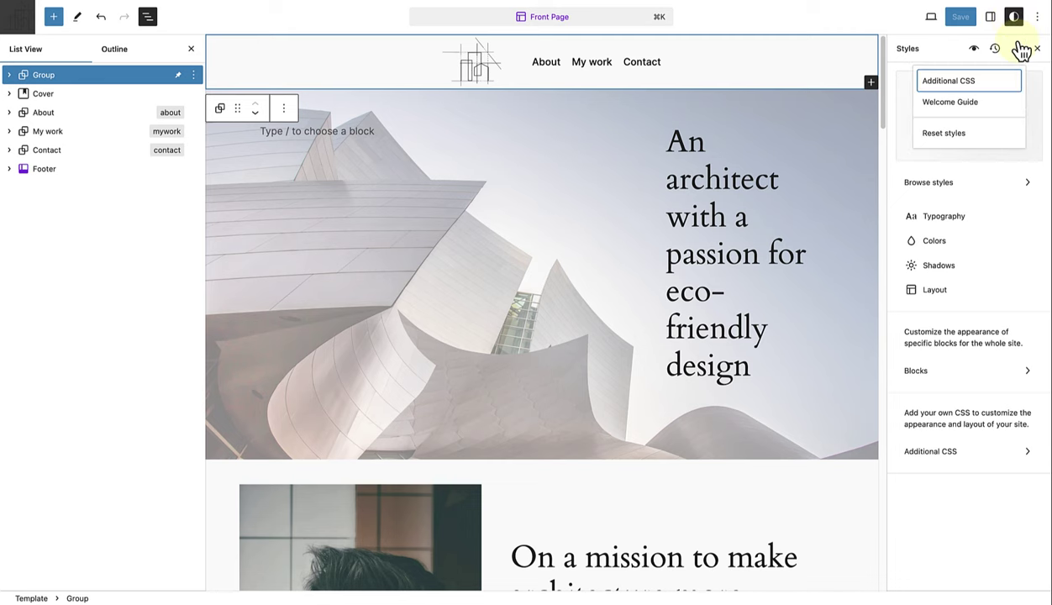
left_click(978, 81)
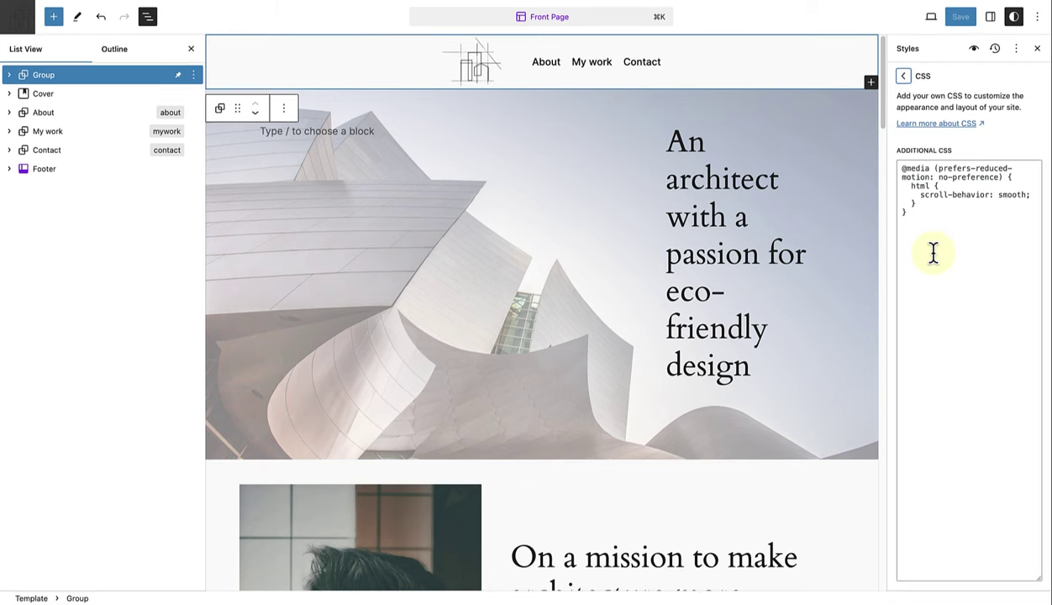
left_click_drag(910, 225, 897, 168)
key("ctrl+c")
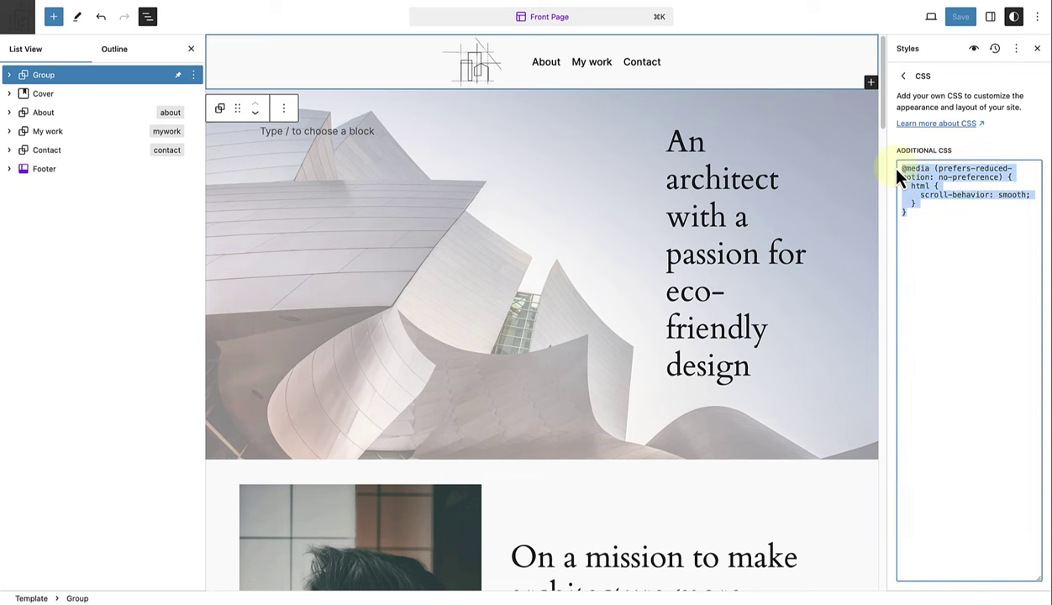
key("BackSpace")
left_click(958, 20)
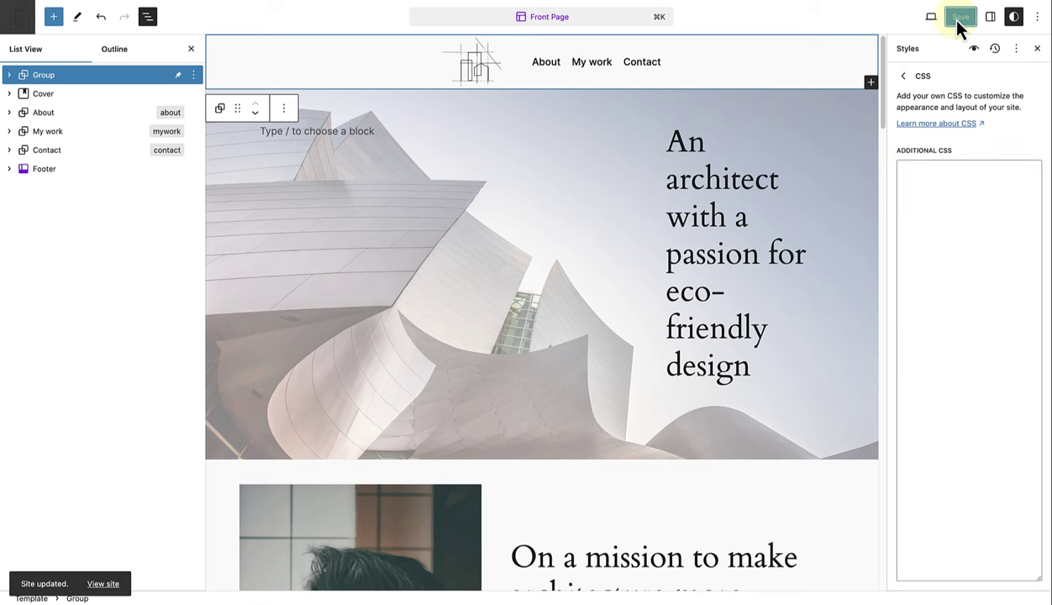
View the live site and jump through the header links About, My work and Contact
left_click(930, 17)
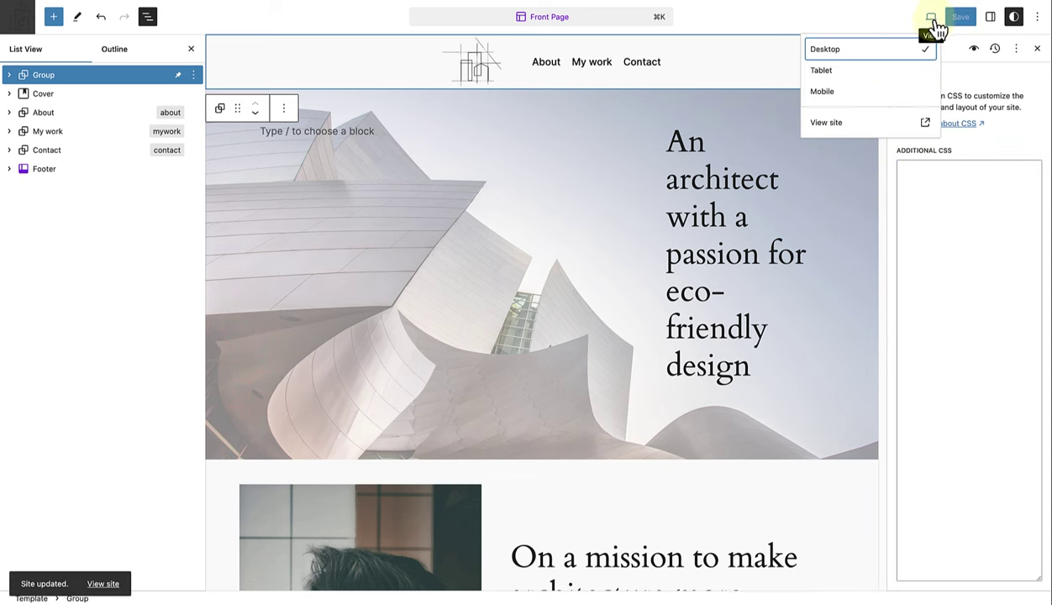
left_click(858, 120)
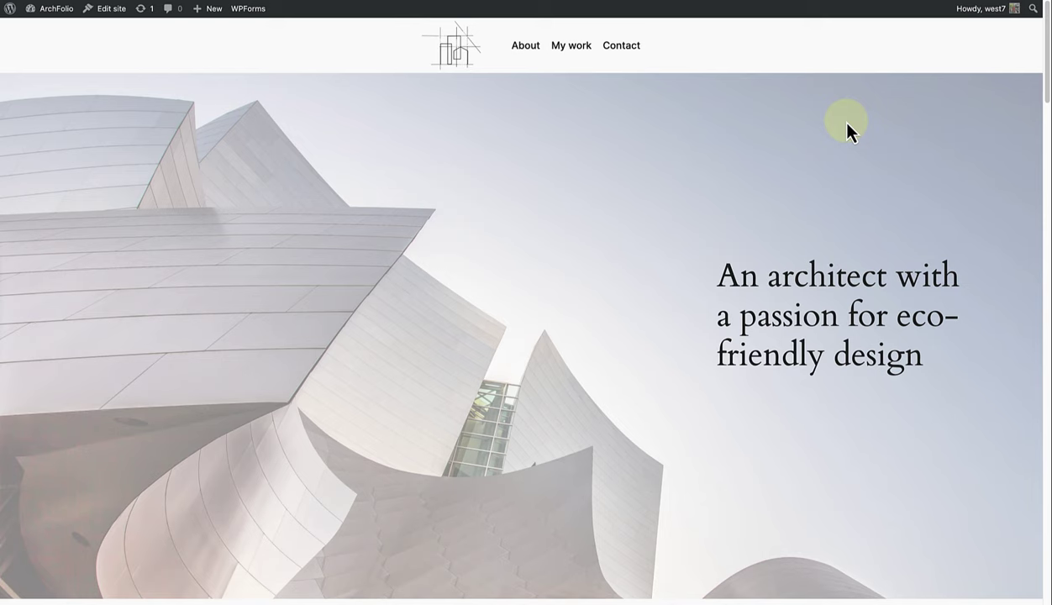
left_click(531, 50)
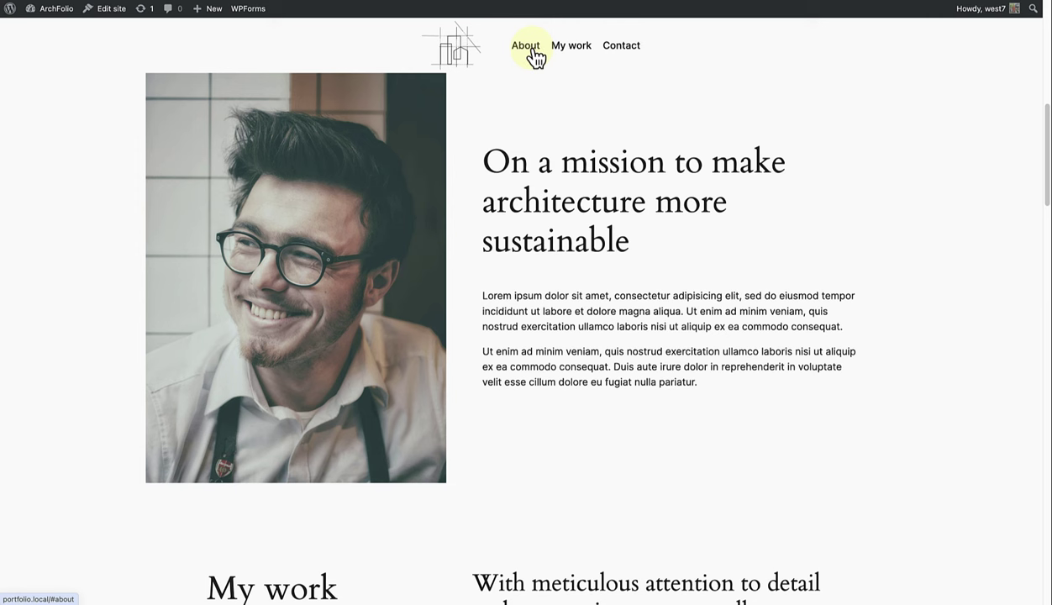
left_click(570, 55)
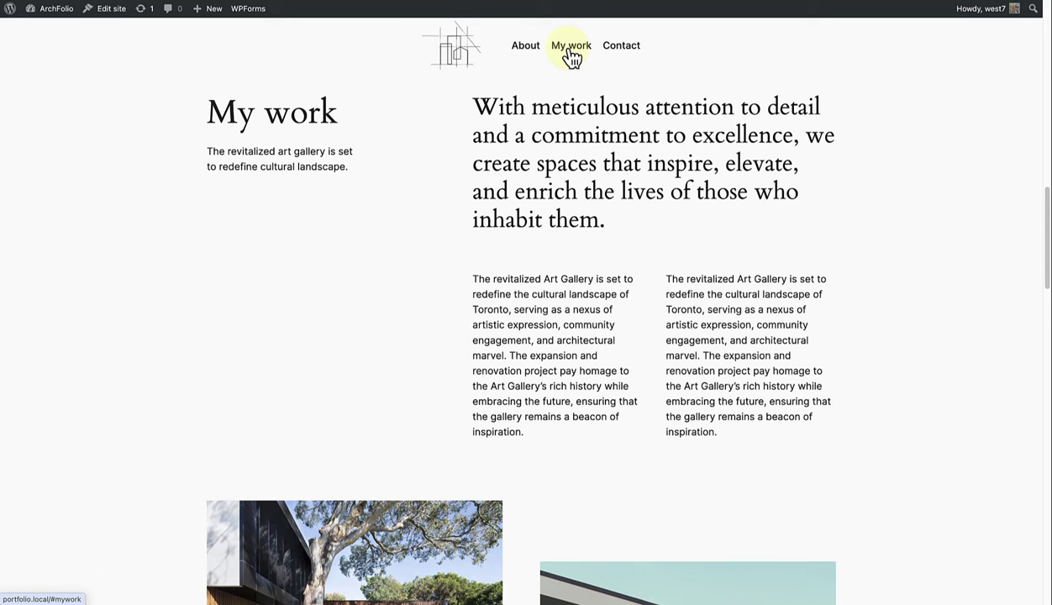
left_click(622, 50)
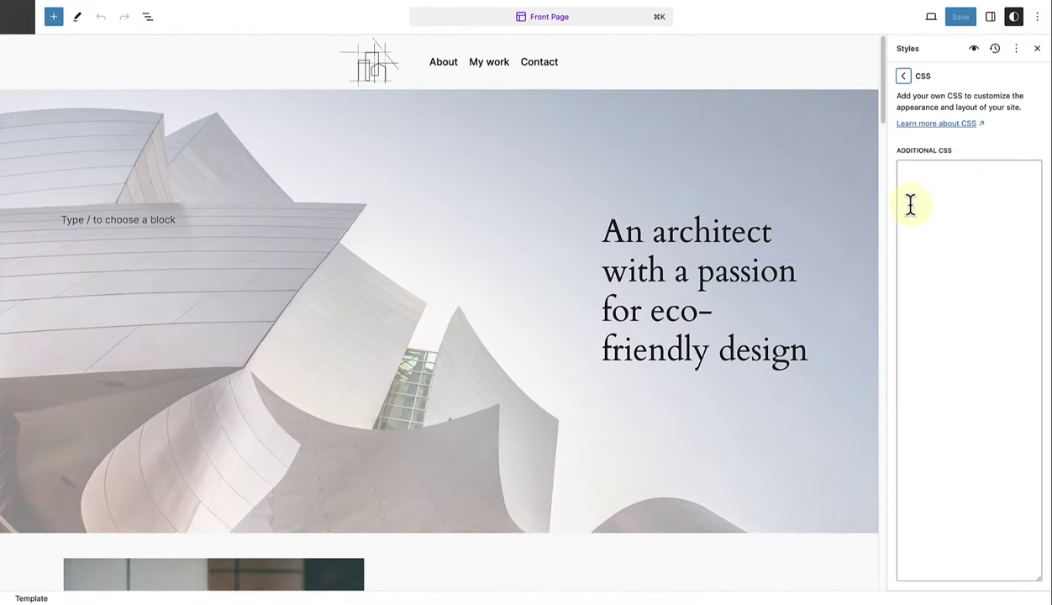
Paste the prefers-reduced-motion: no-preference scroll-behavior: smooth rule into Additional CSS and save
key("ctrl+v")
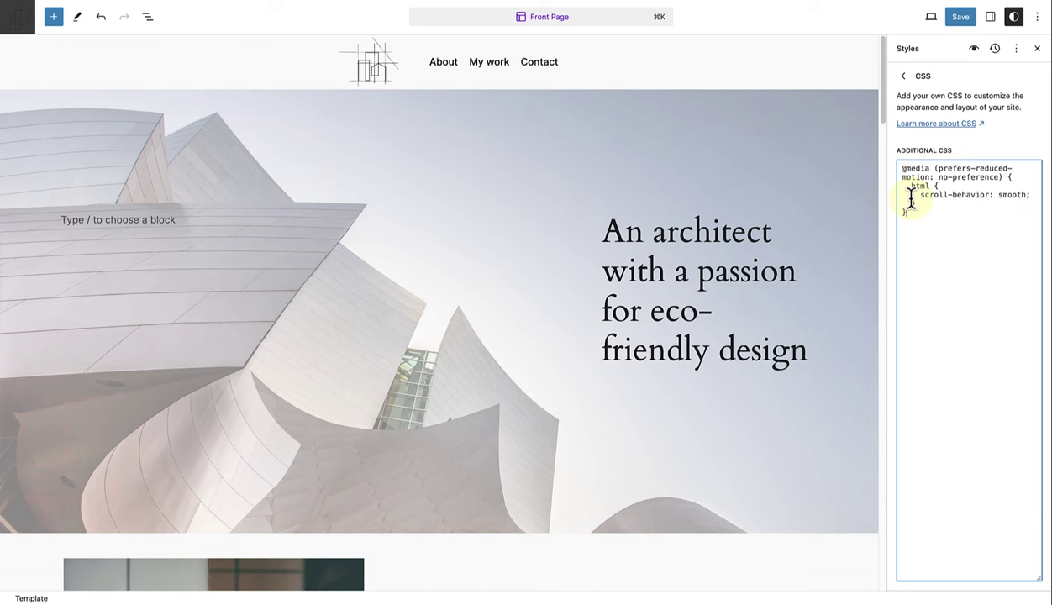
left_click(960, 16)
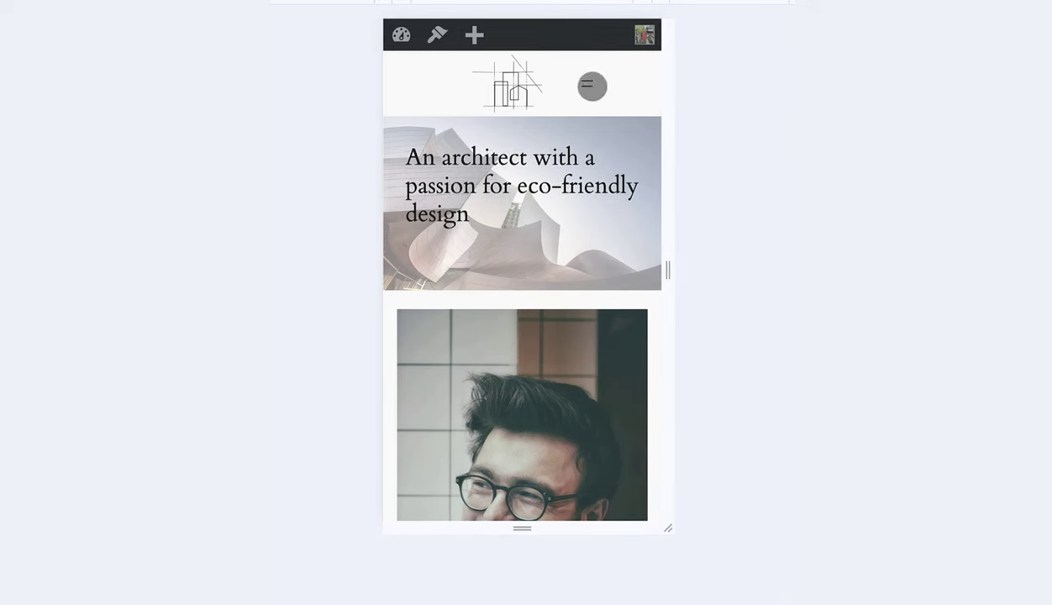
From the mobile hamburger menu, jump to My work, then reopen the menu
left_click(589, 84)
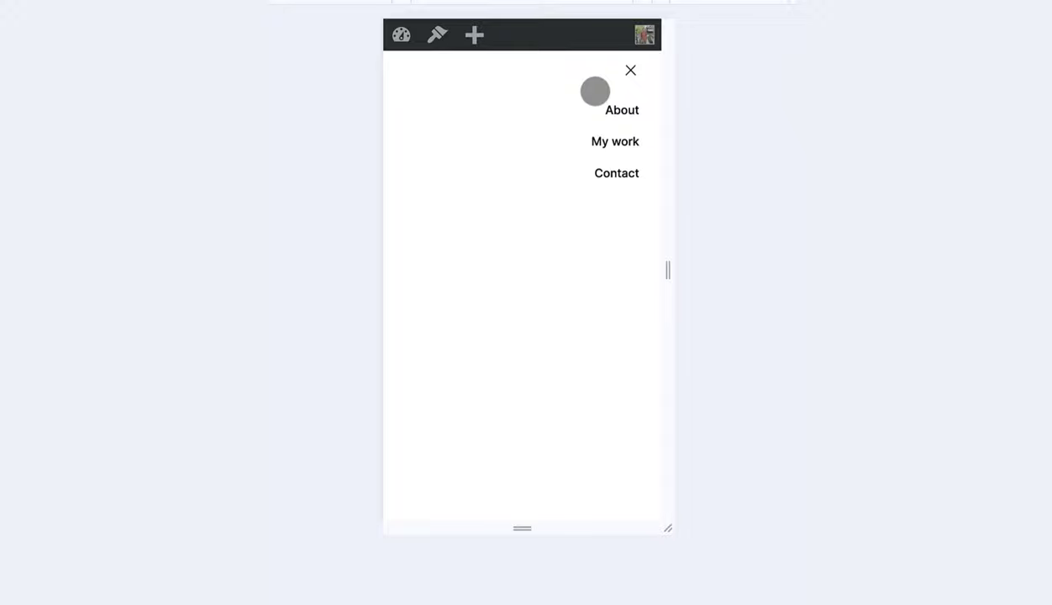
left_click(628, 141)
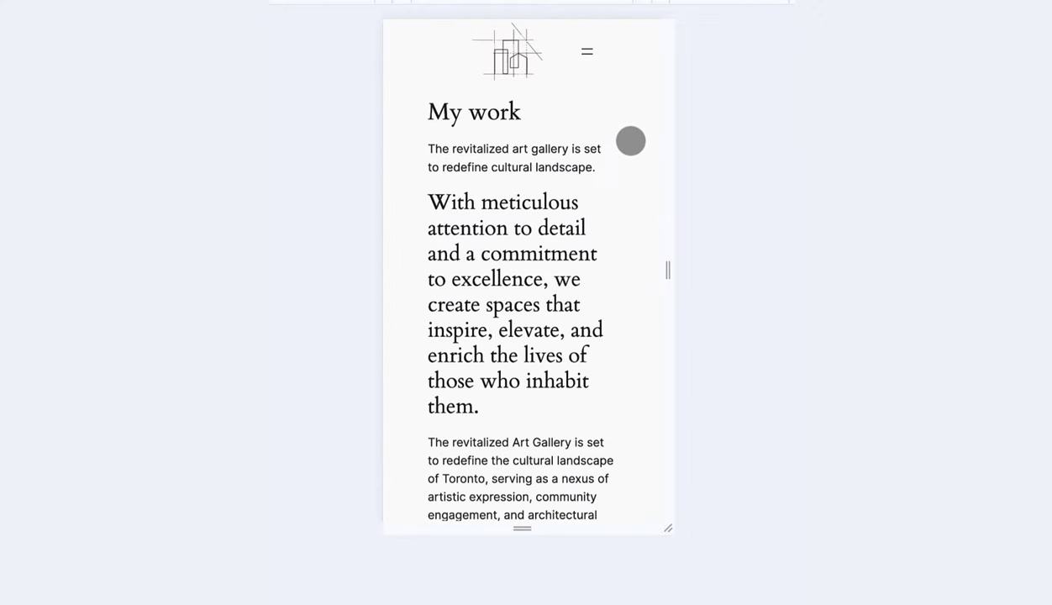
left_click(590, 57)
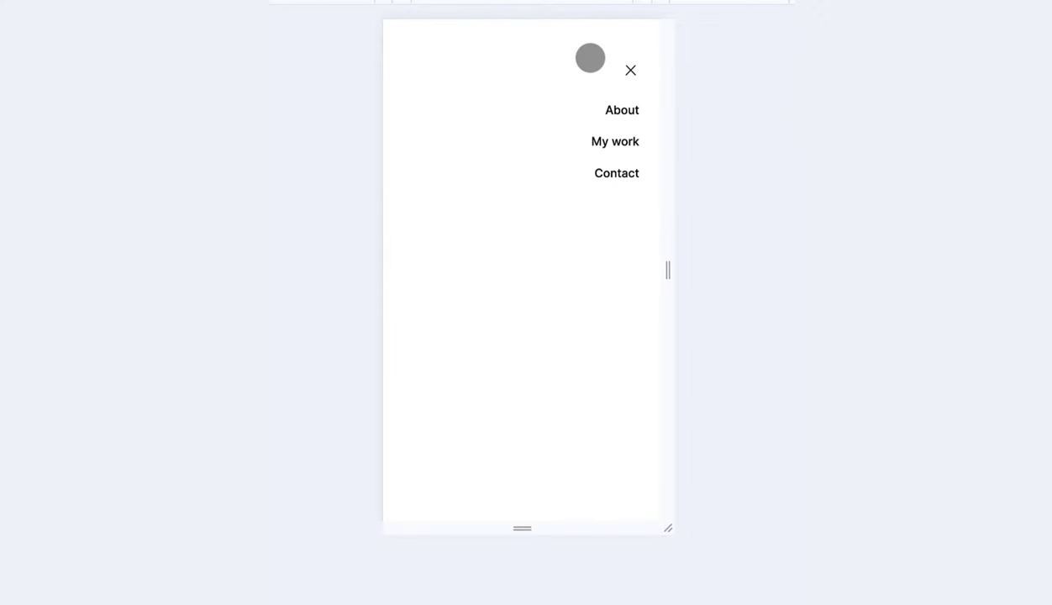